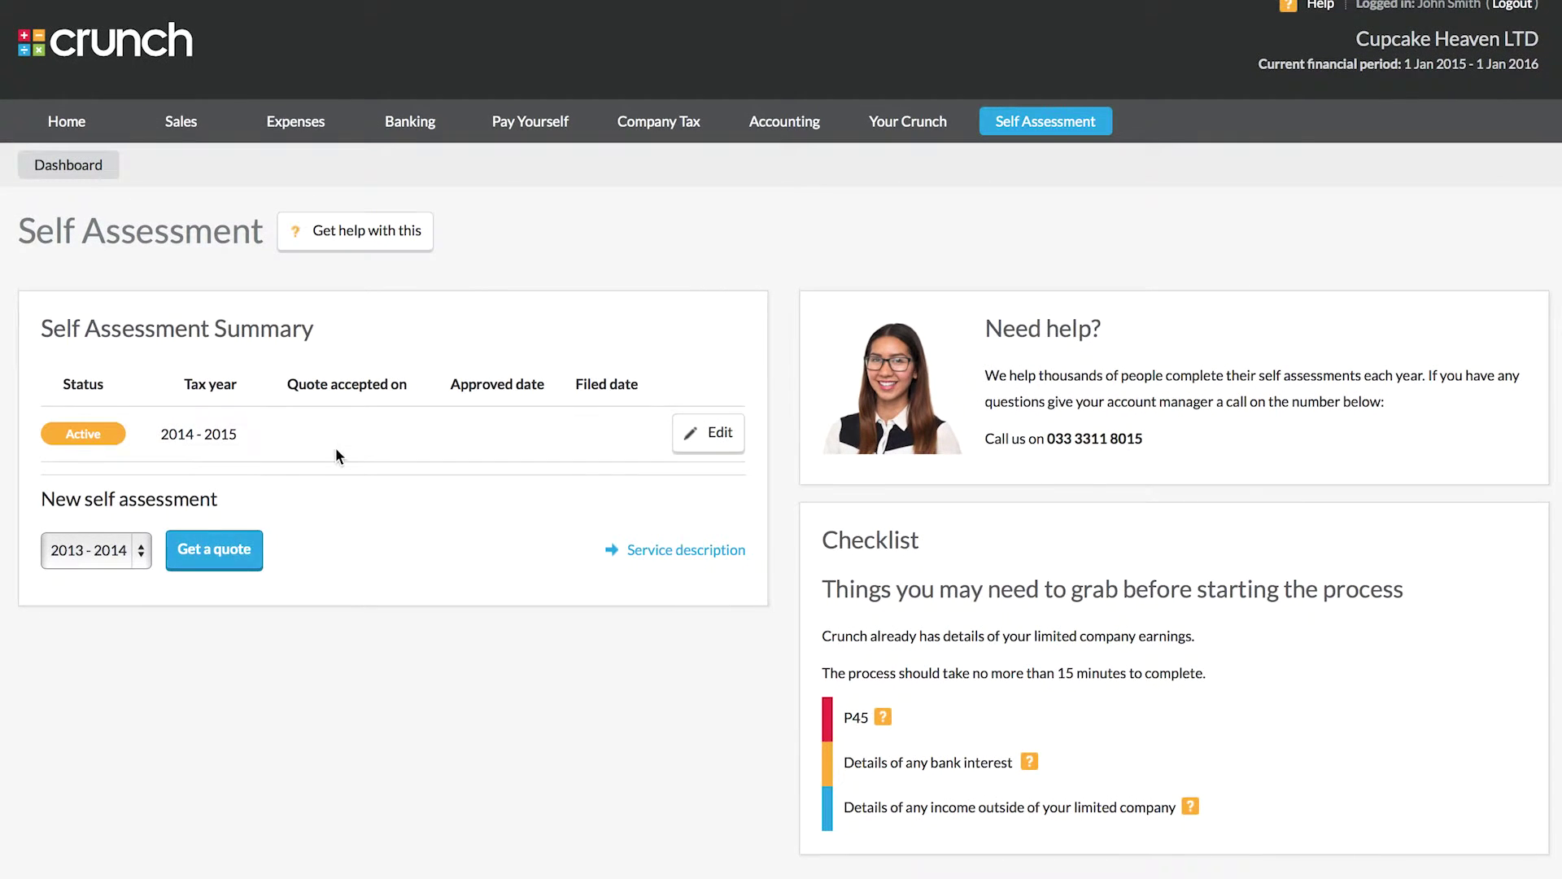
Step: Enter the unique taxpayer reference (UTR) on the questionnaire and save it
scroll(326, 482, down, 3)
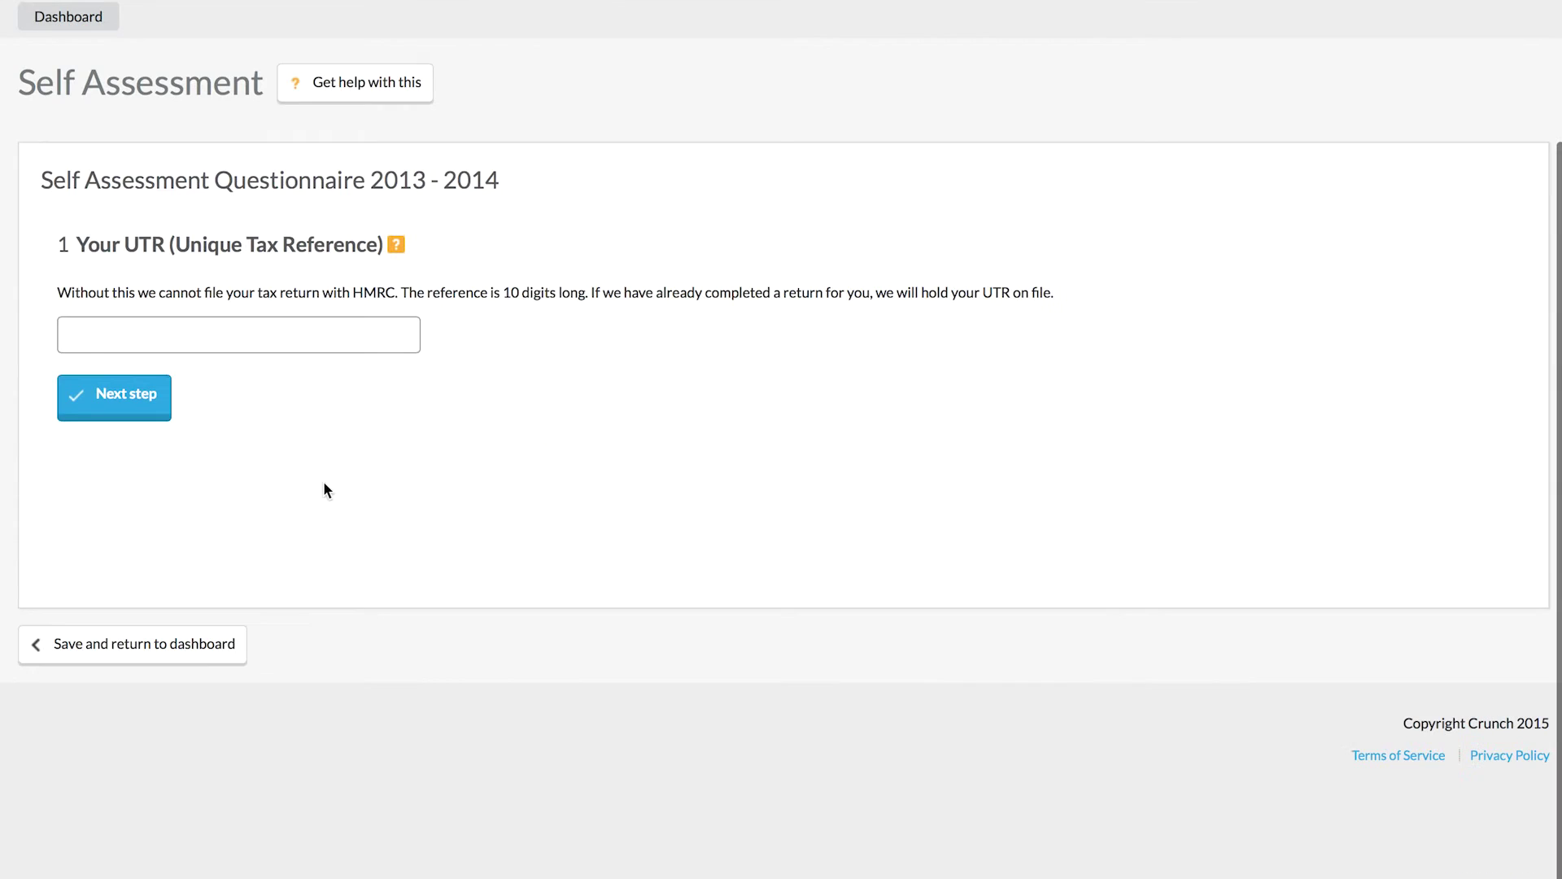
click(347, 349)
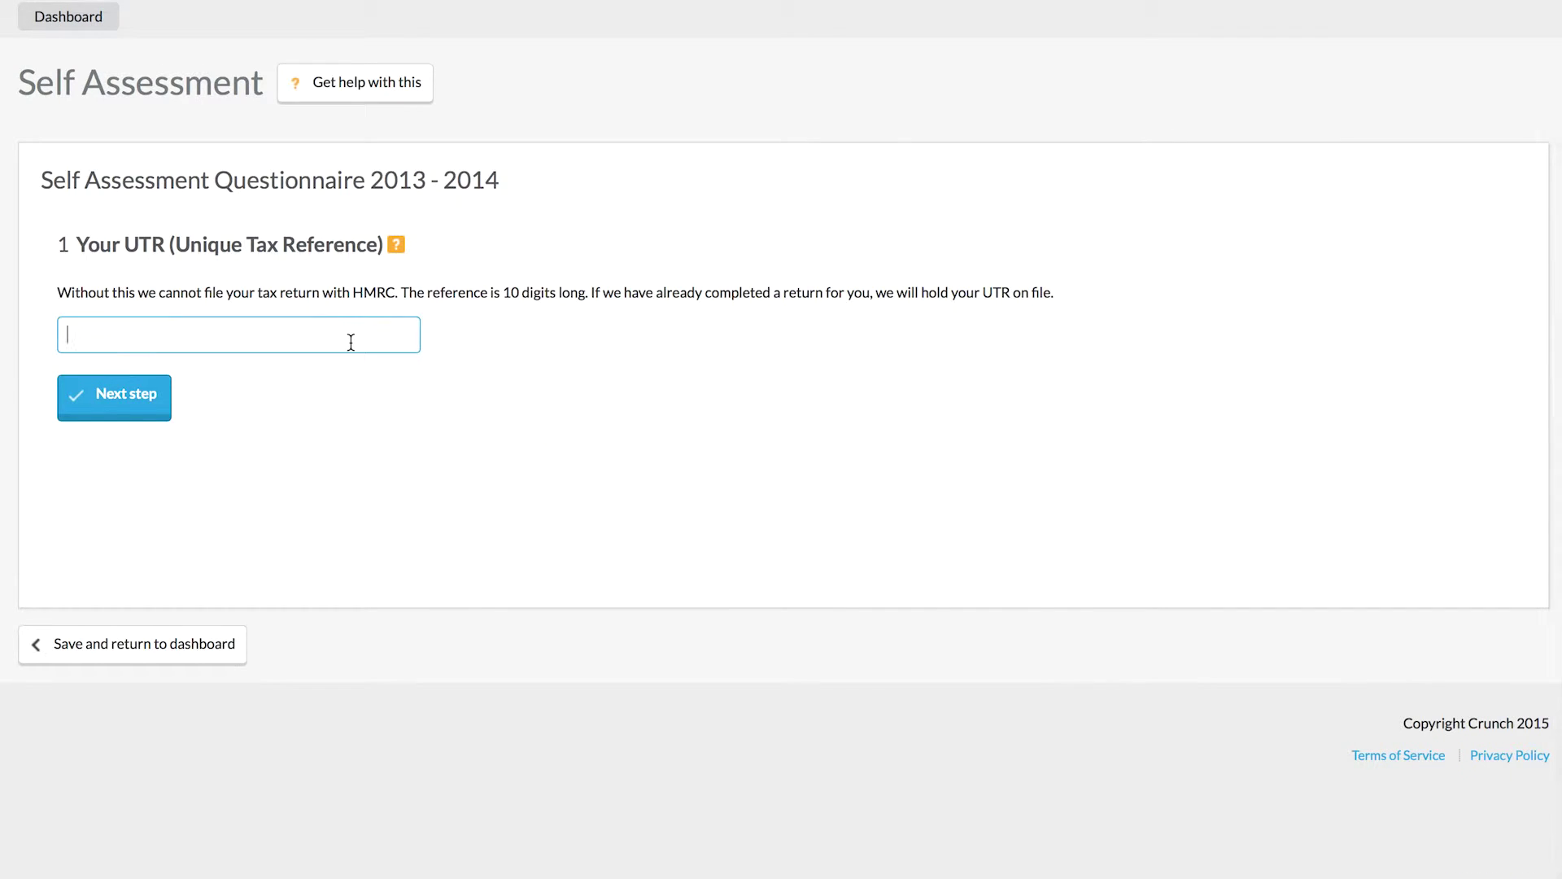
click(122, 399)
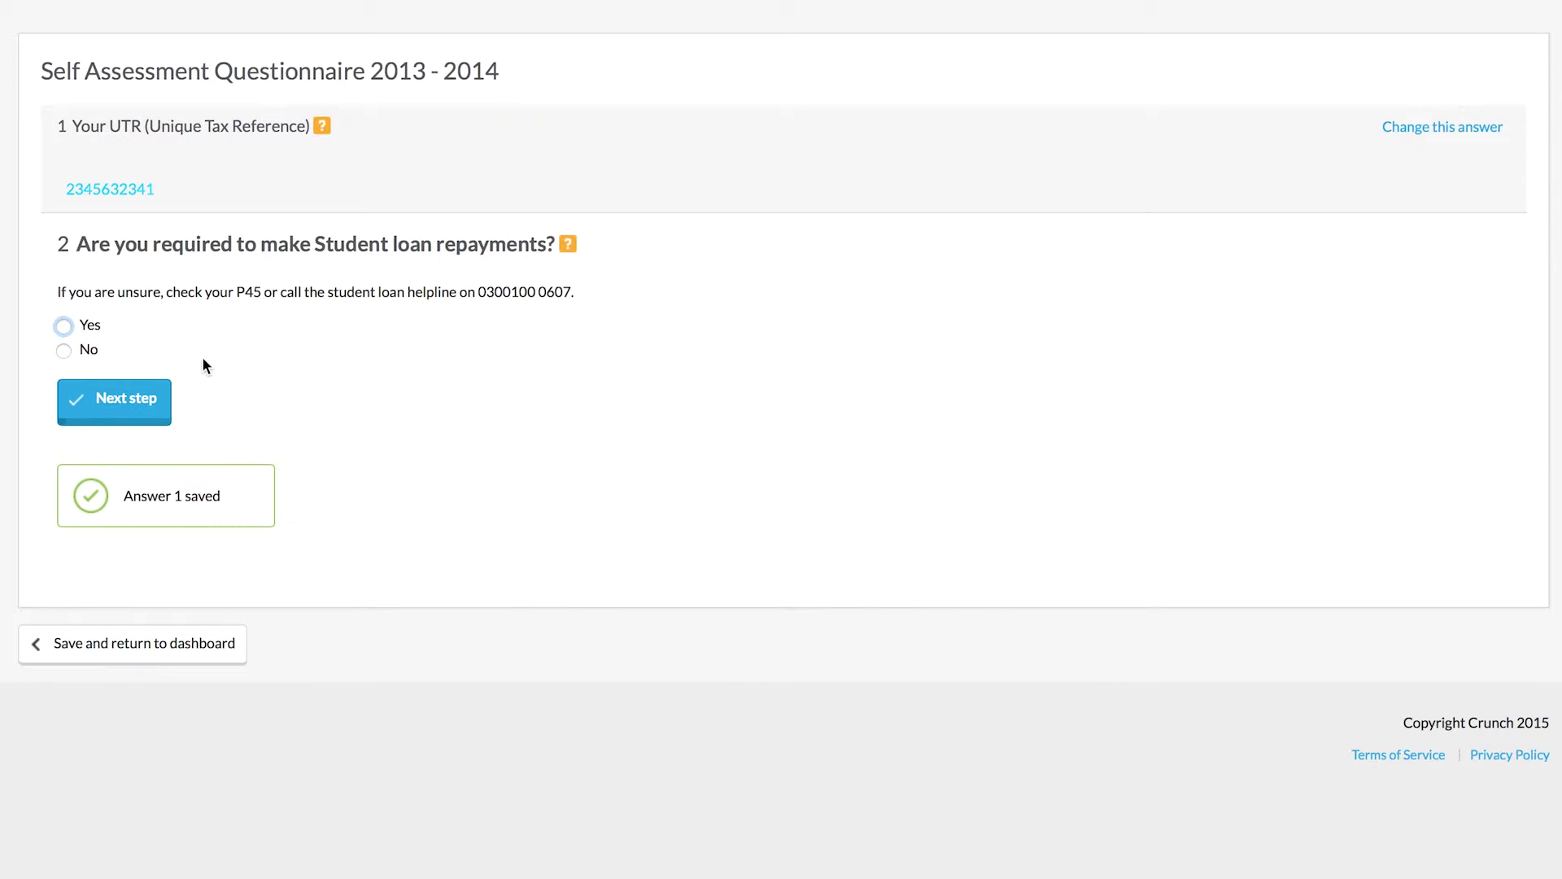
Step: Answer student loan repayments Yes, P45 No and P60 No, then mark previous-employment P11D Yes
click(84, 330)
click(124, 402)
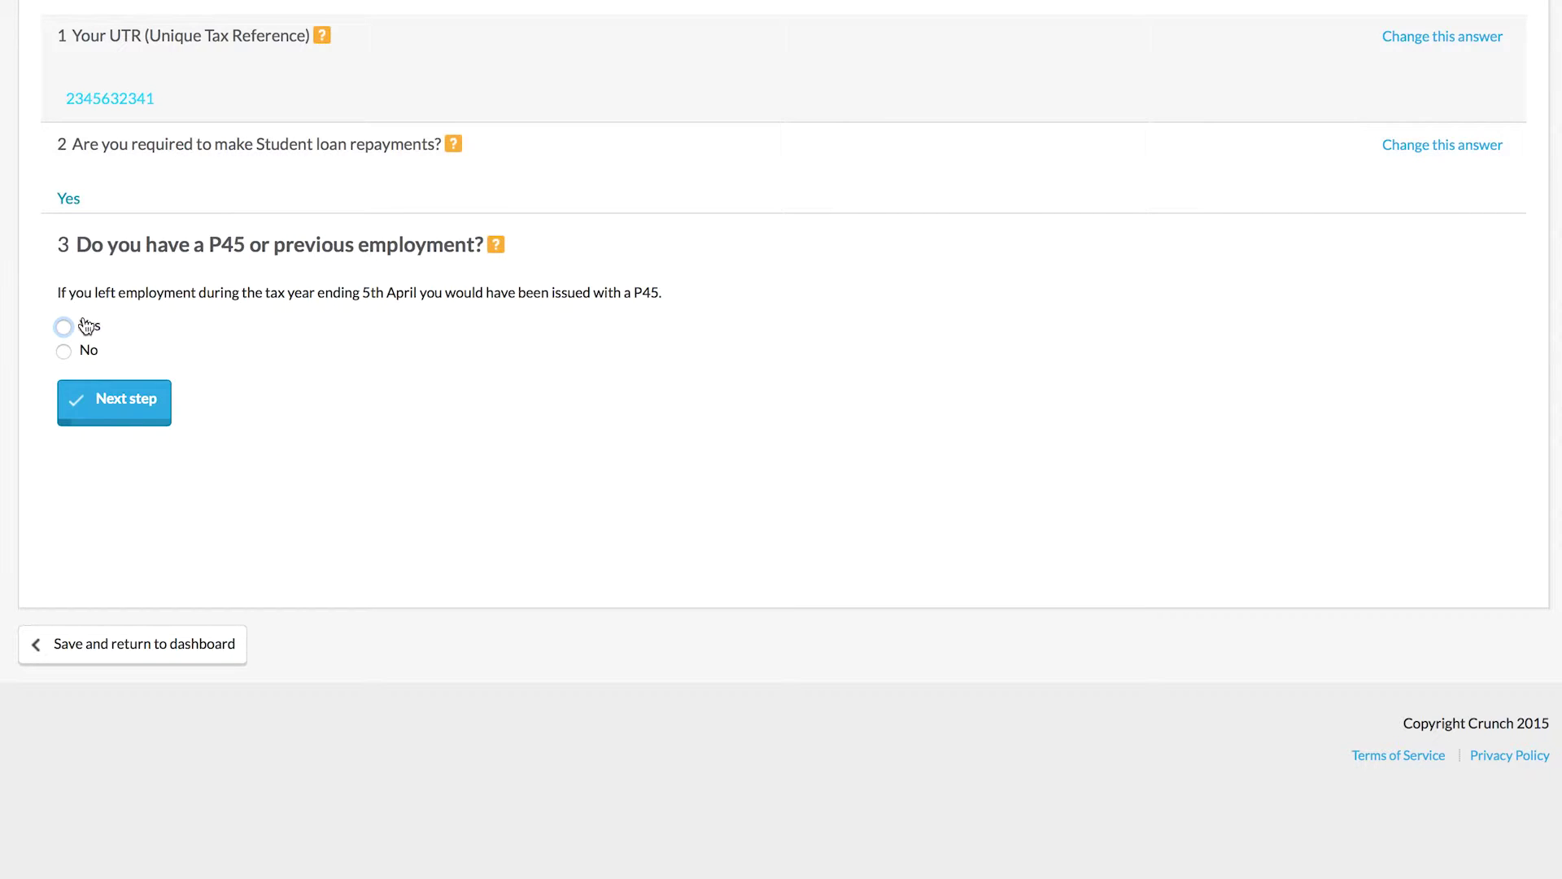
click(88, 326)
click(81, 355)
click(126, 413)
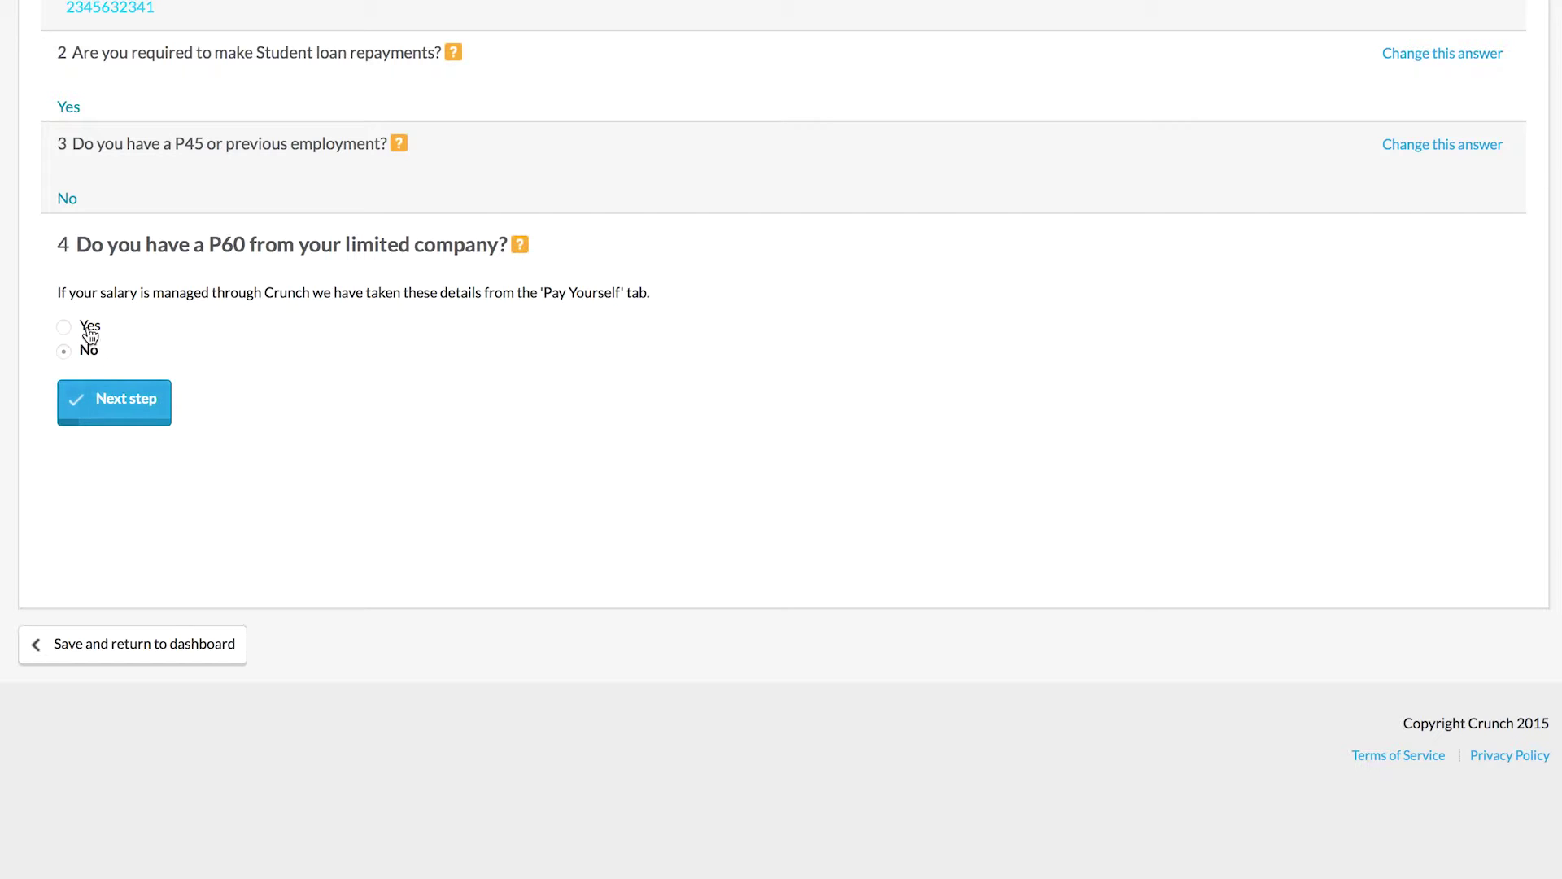
click(115, 402)
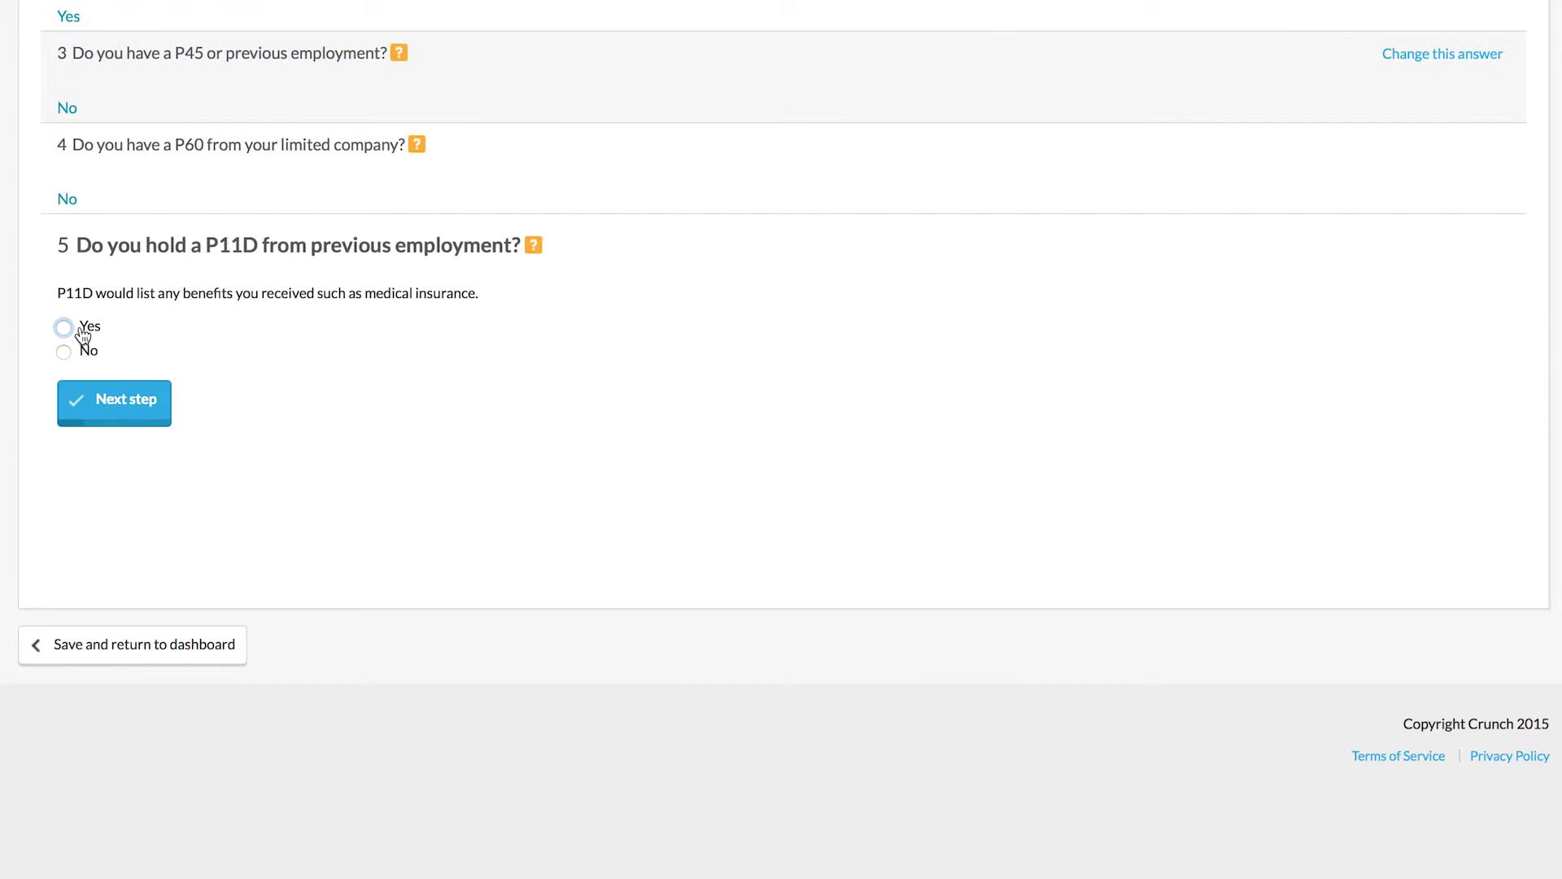
click(85, 332)
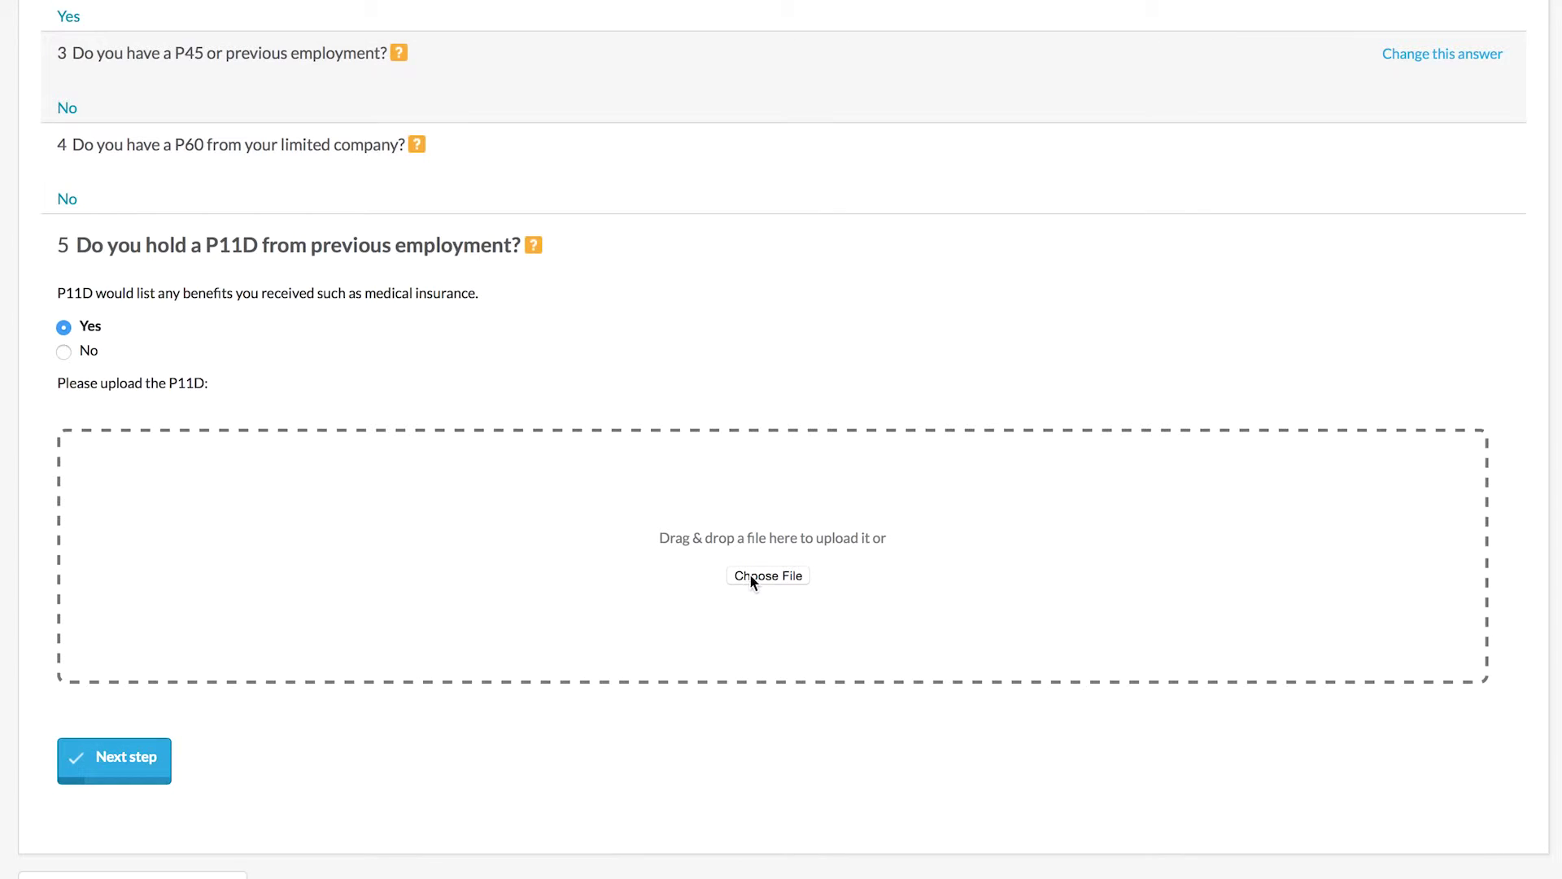
Step: Answer No to both P11D questions and No to dividends from other companies
click(63, 351)
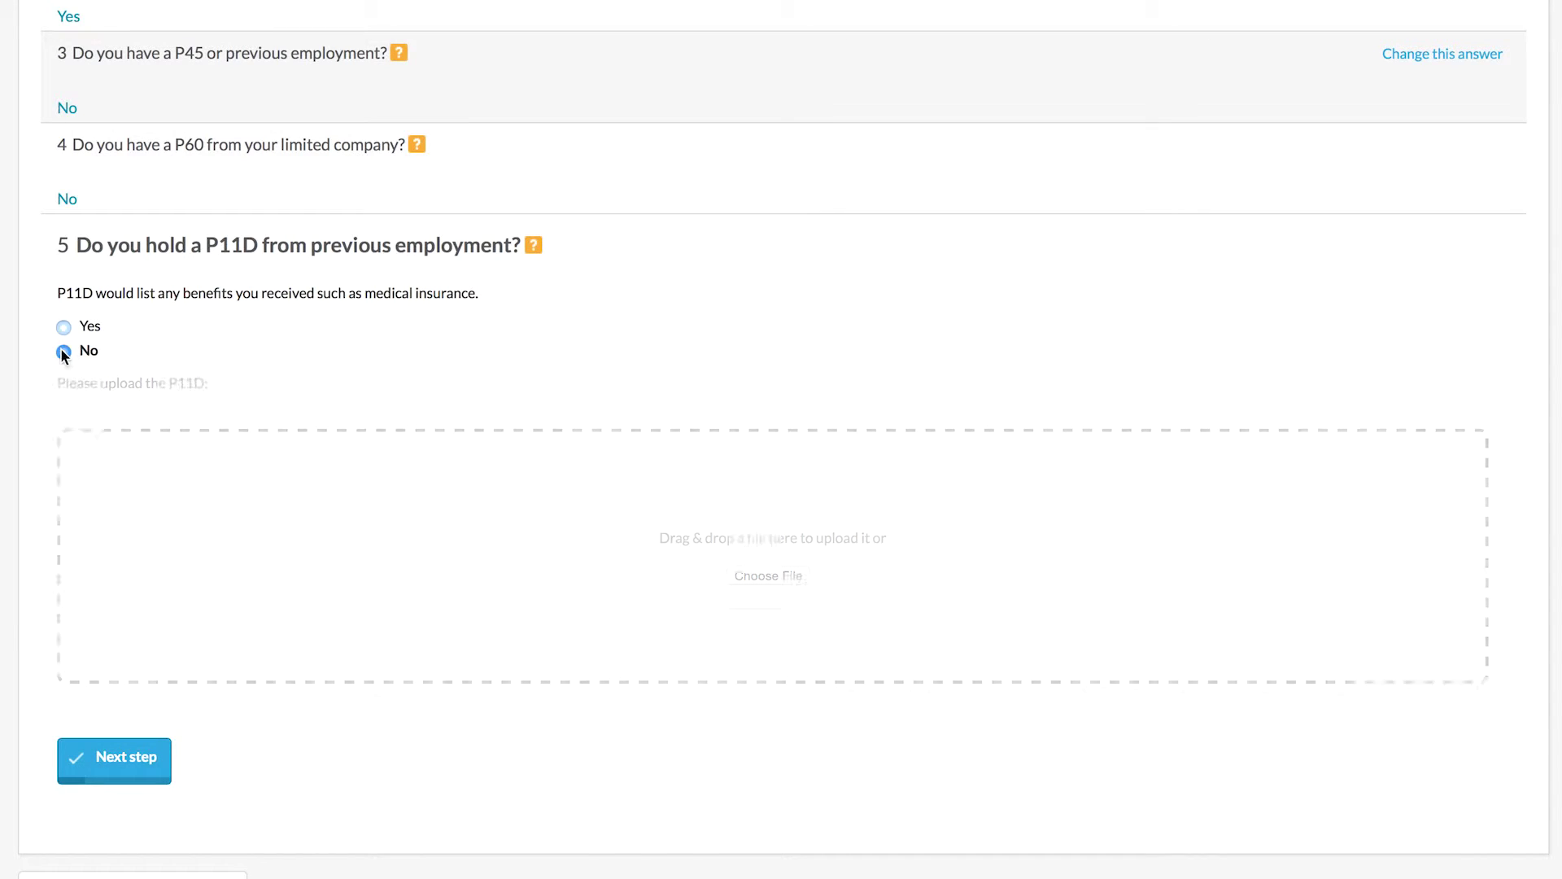
click(120, 399)
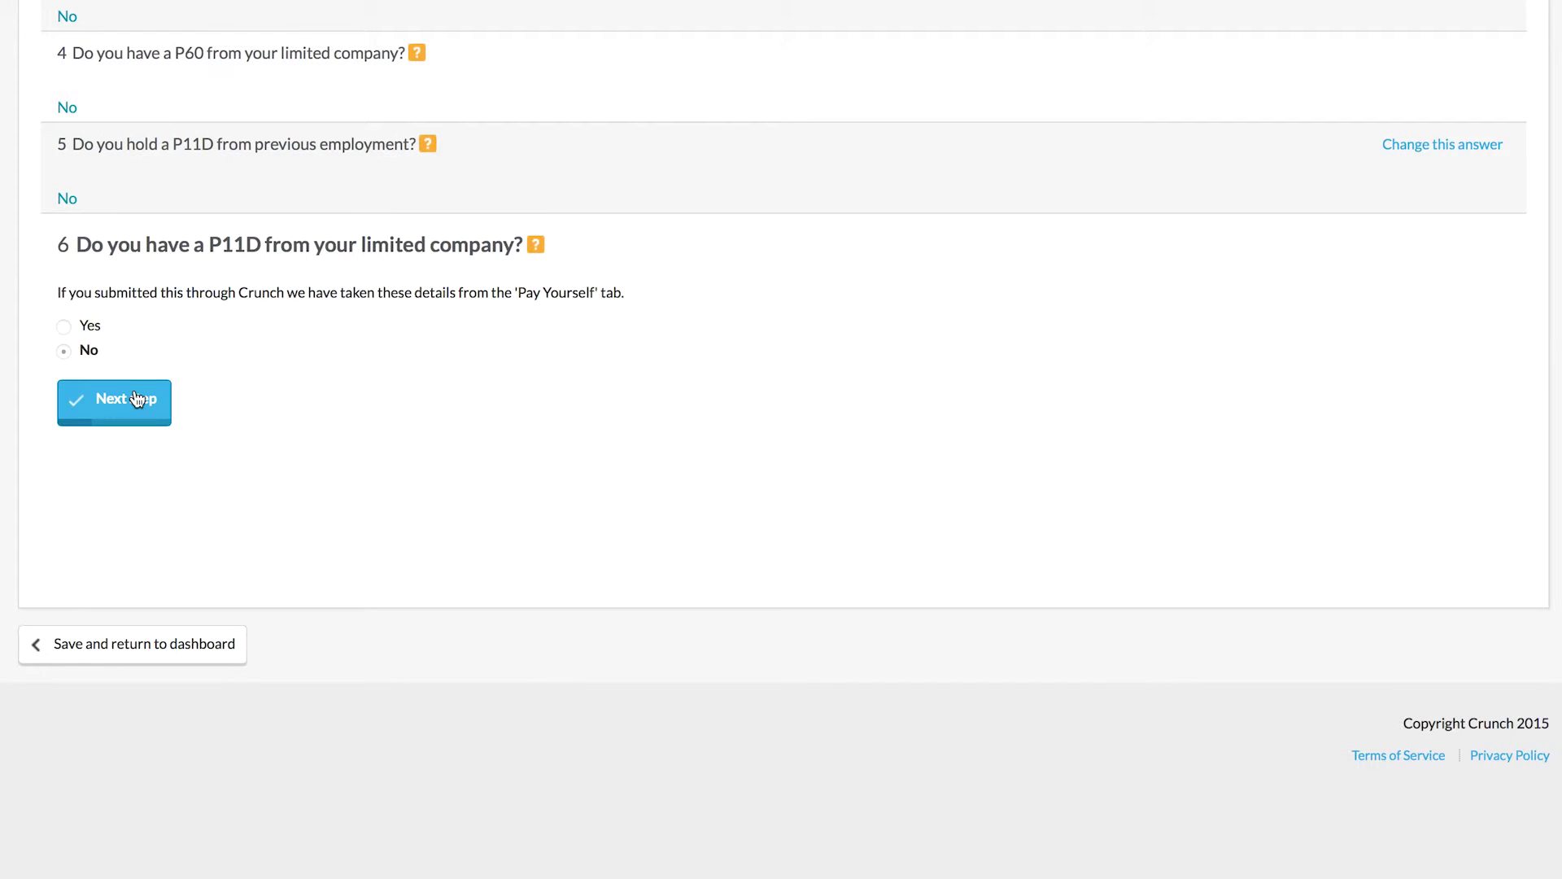
click(136, 398)
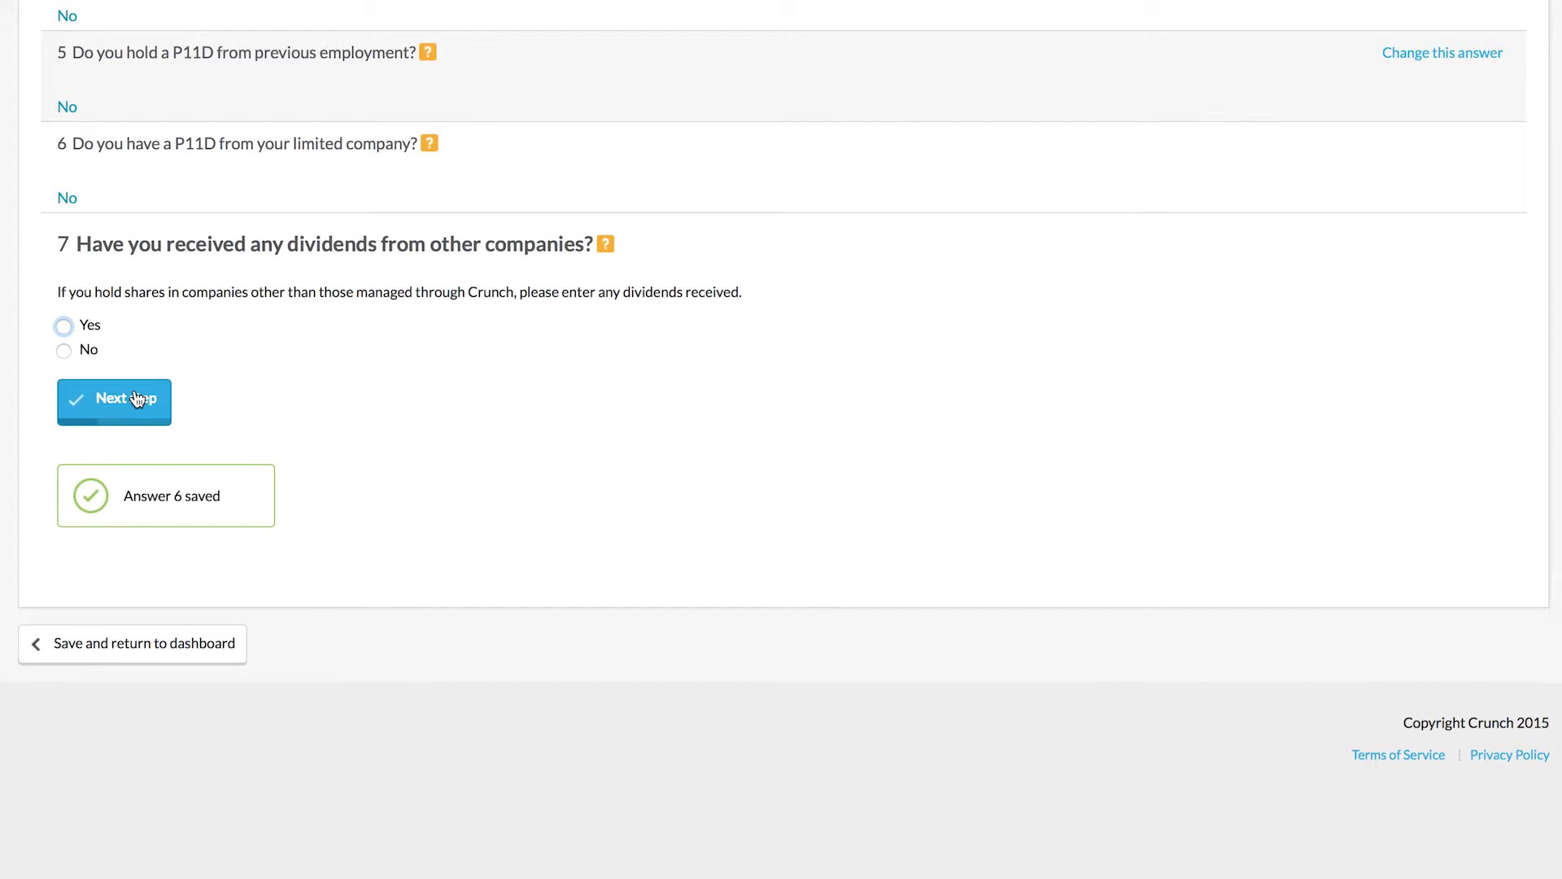
click(67, 325)
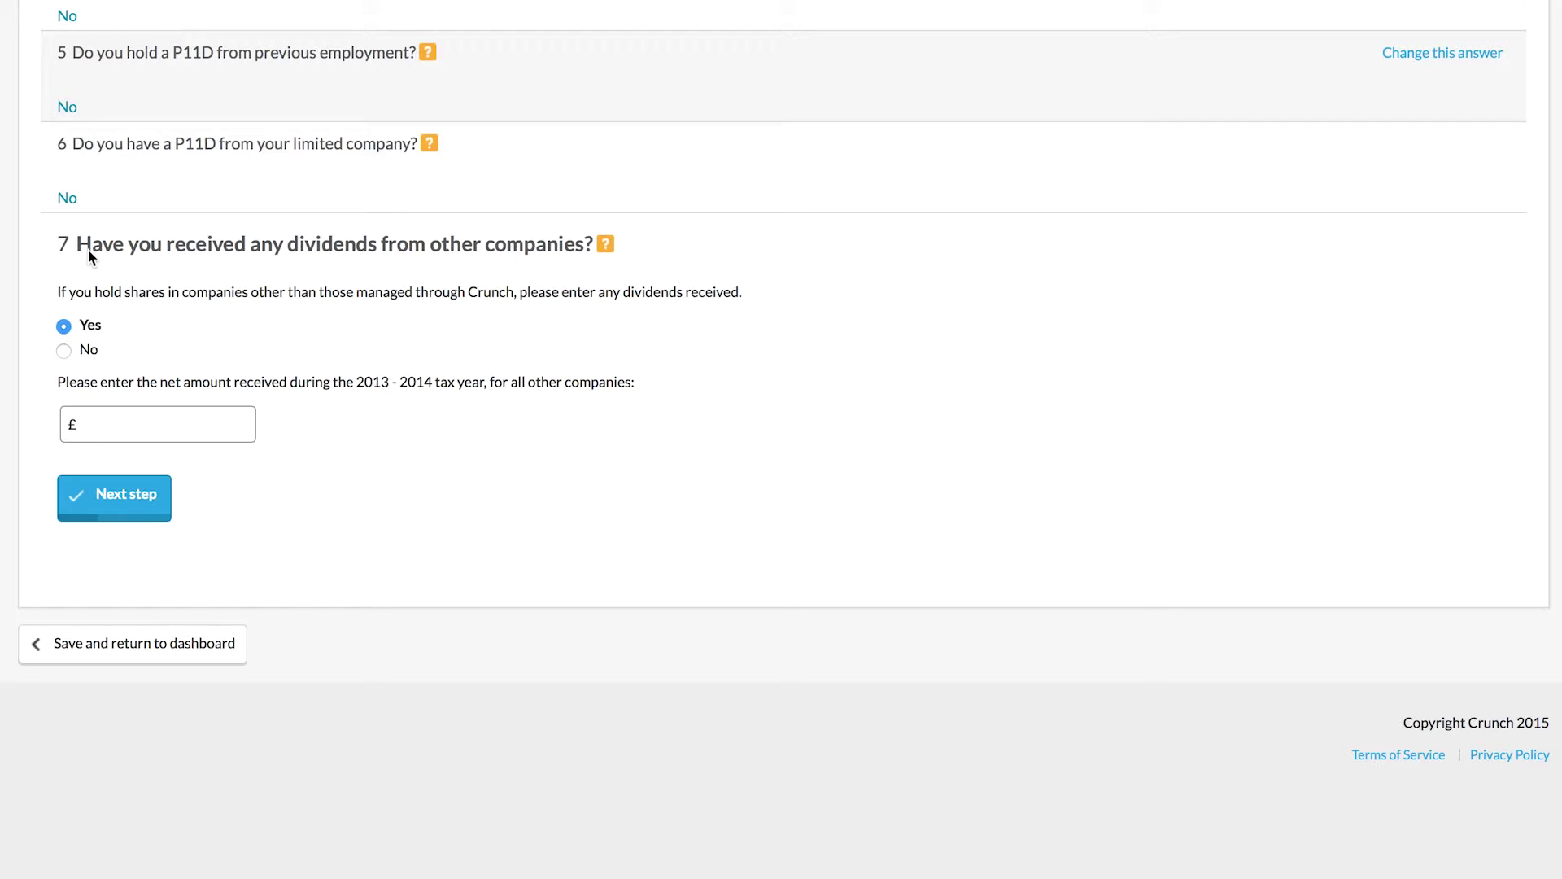
click(93, 352)
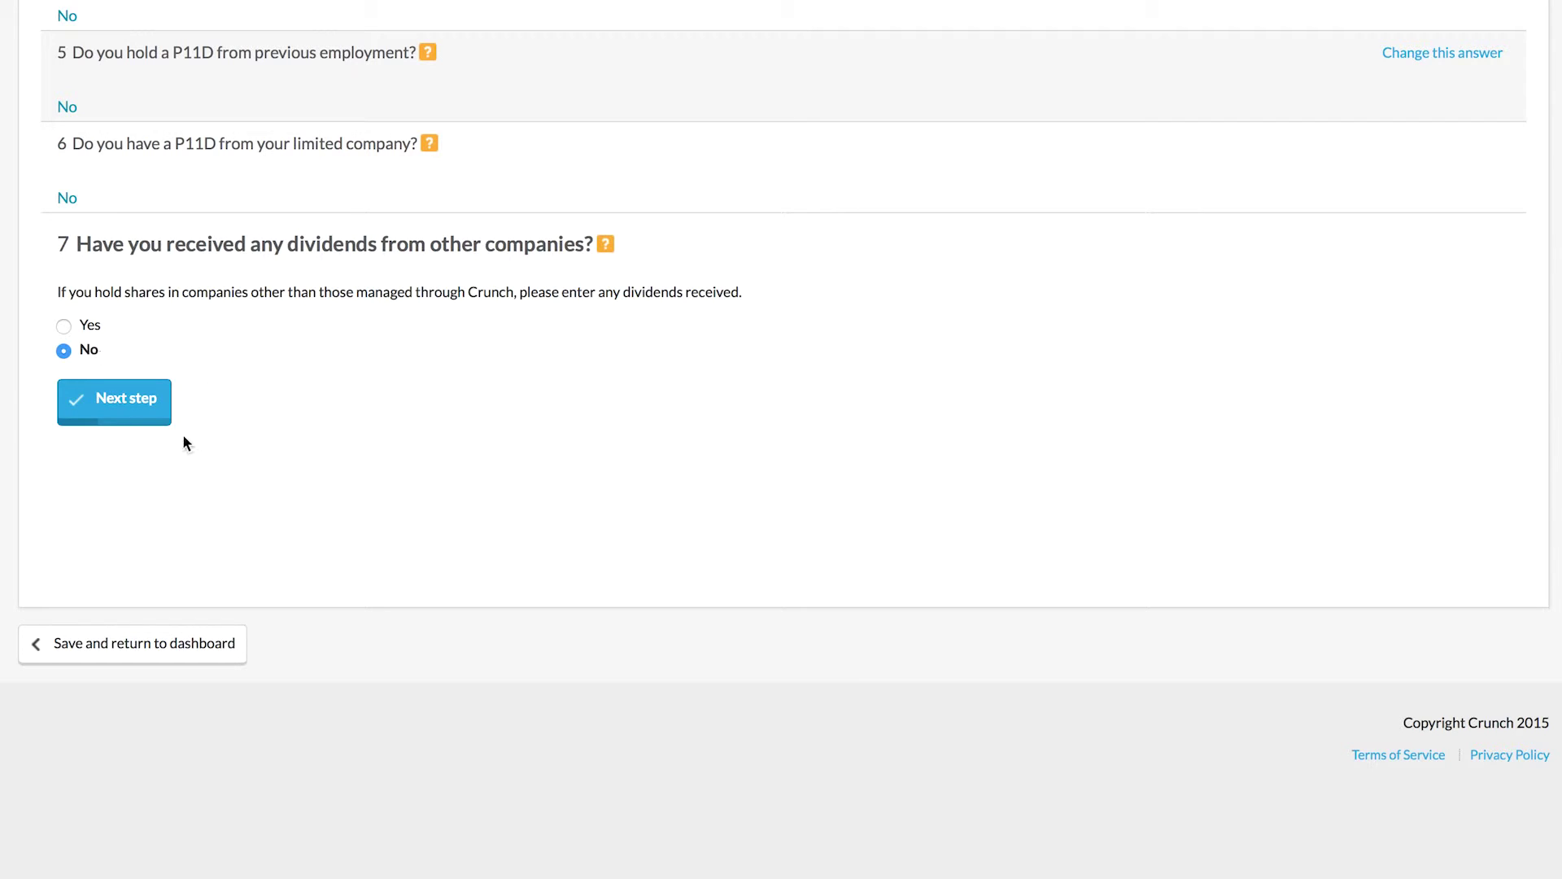
Step: Save No for both the other-company and current-company dividend questions
click(122, 408)
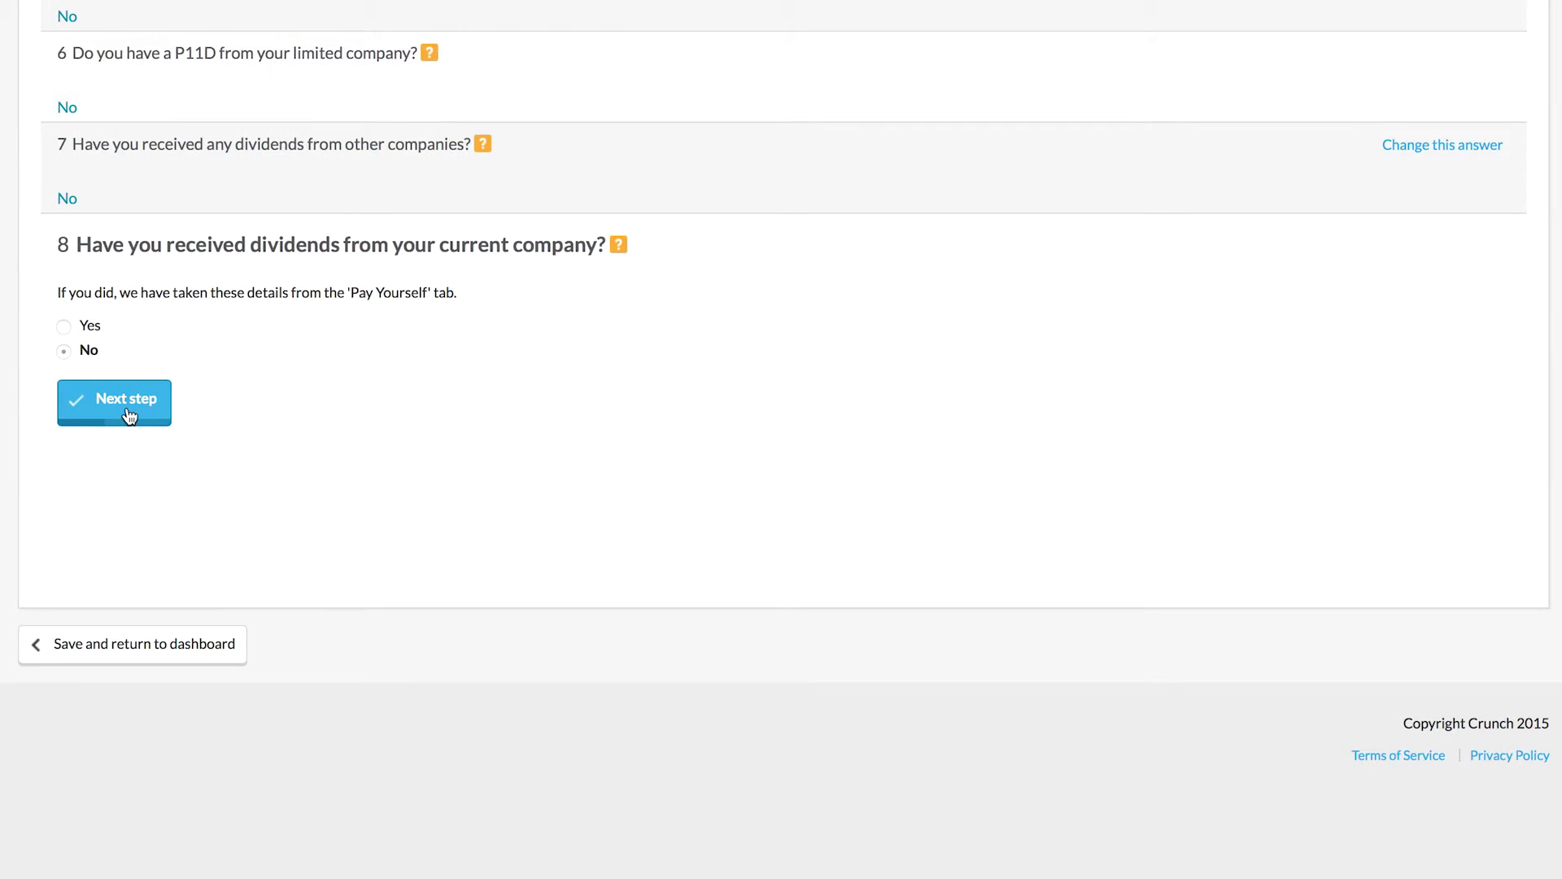
scroll(130, 416, down, 2)
click(129, 405)
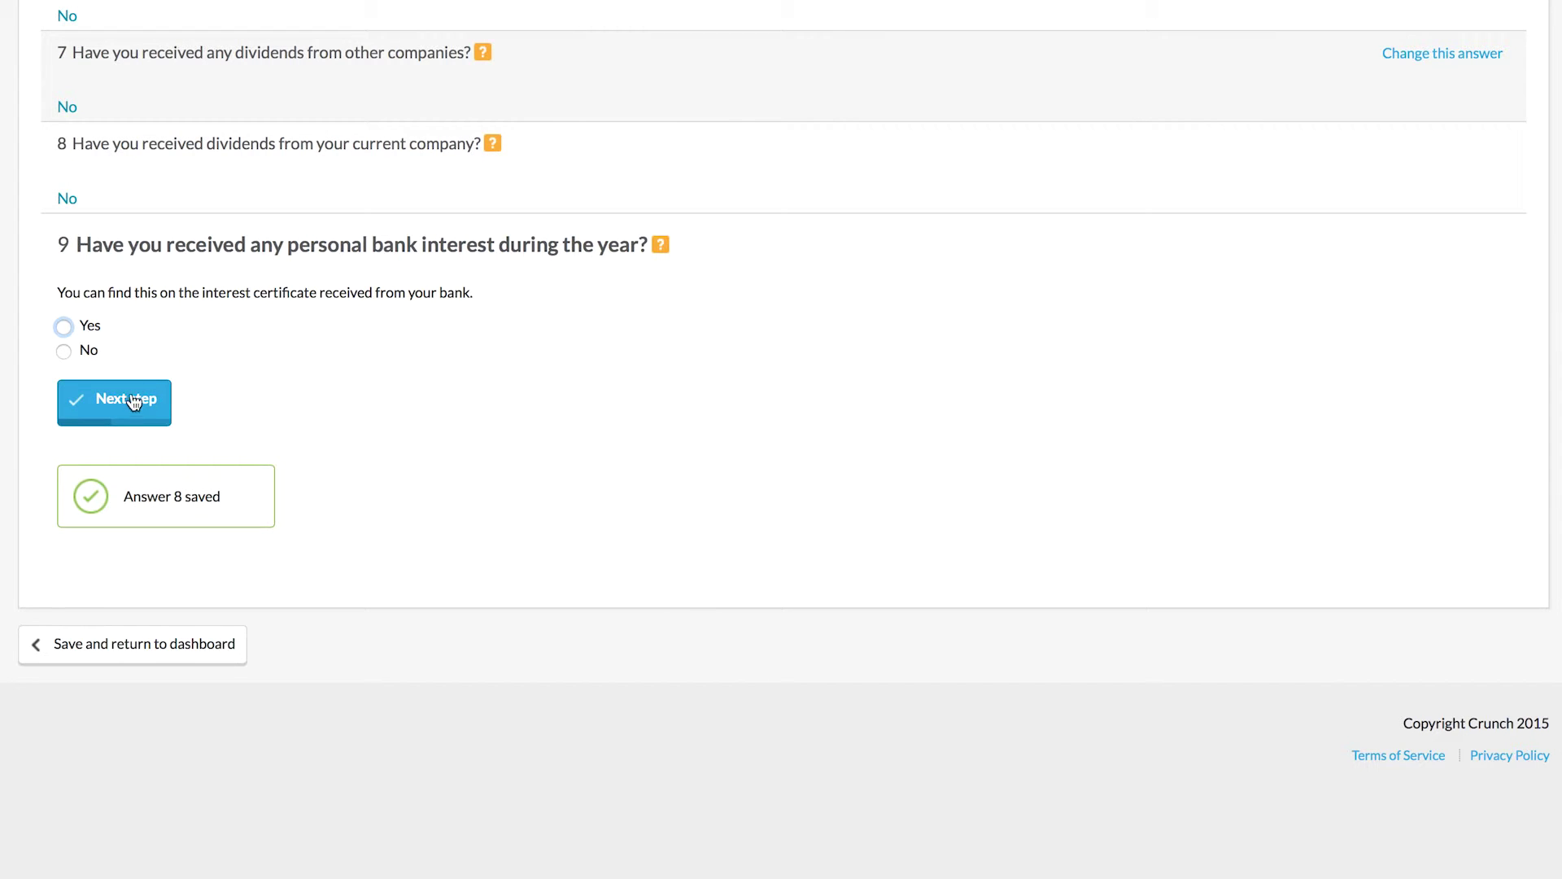
Step: Record £3.00 of personal bank interest from NATWEST
click(65, 327)
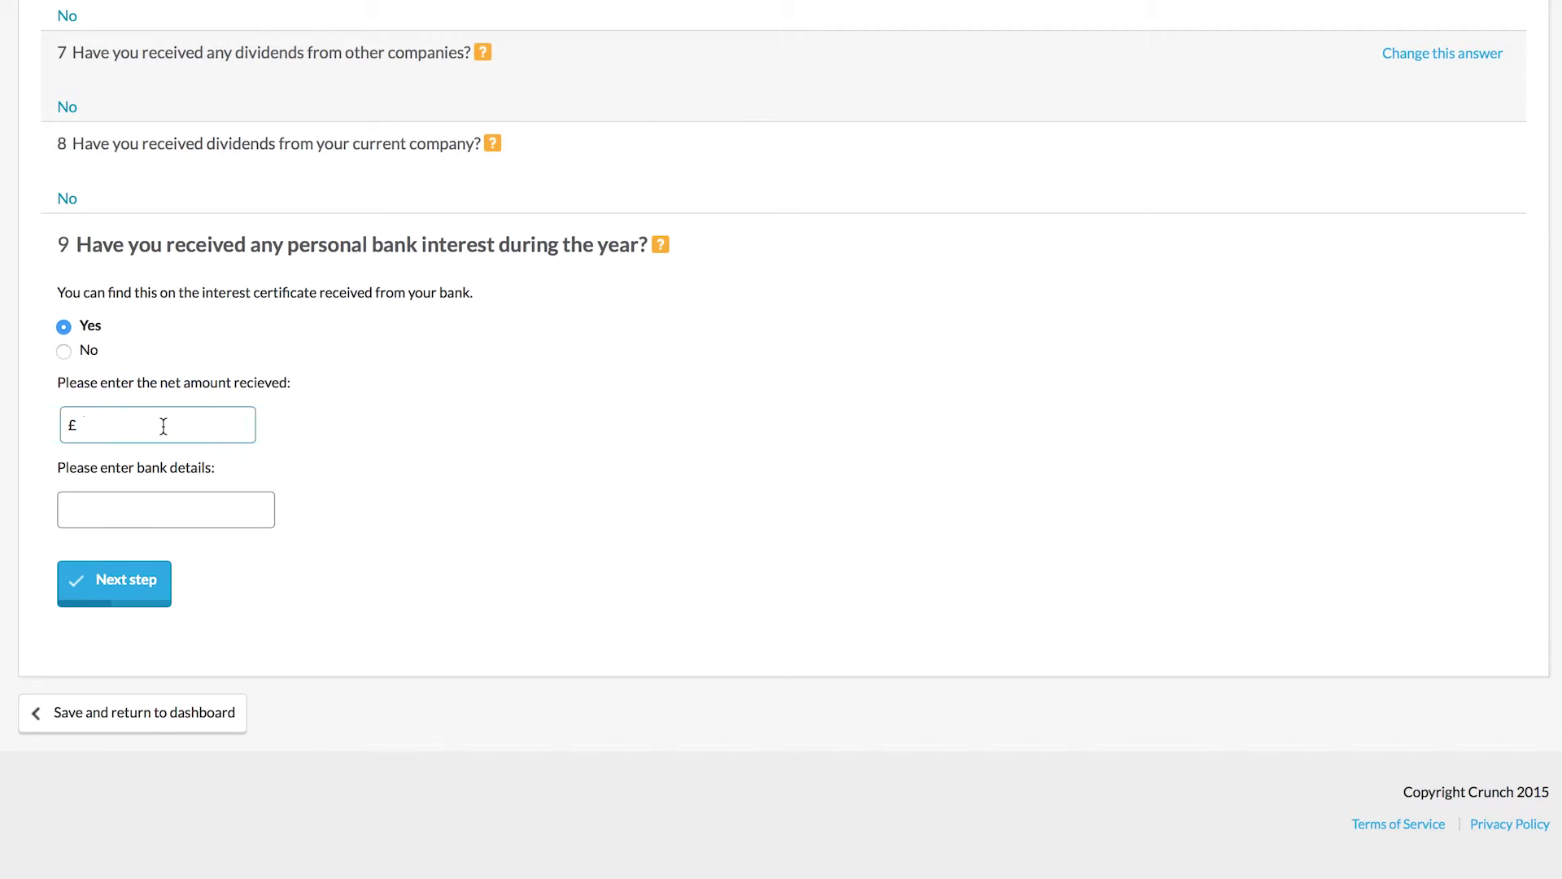
text(3.00)
click(112, 586)
click(168, 515)
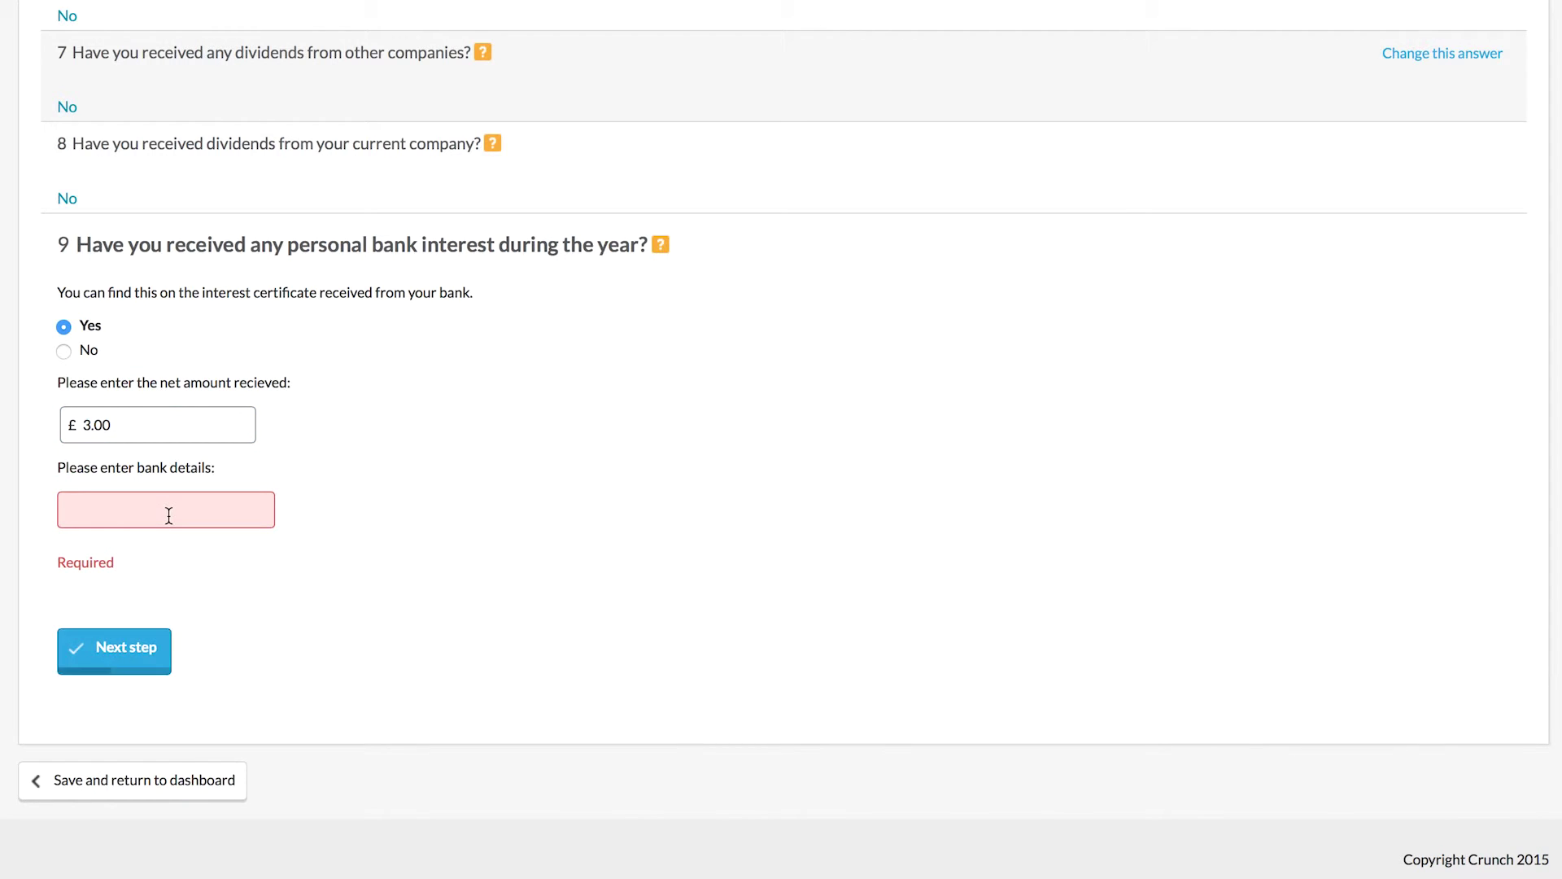
text(NATWEST)
key(Return)
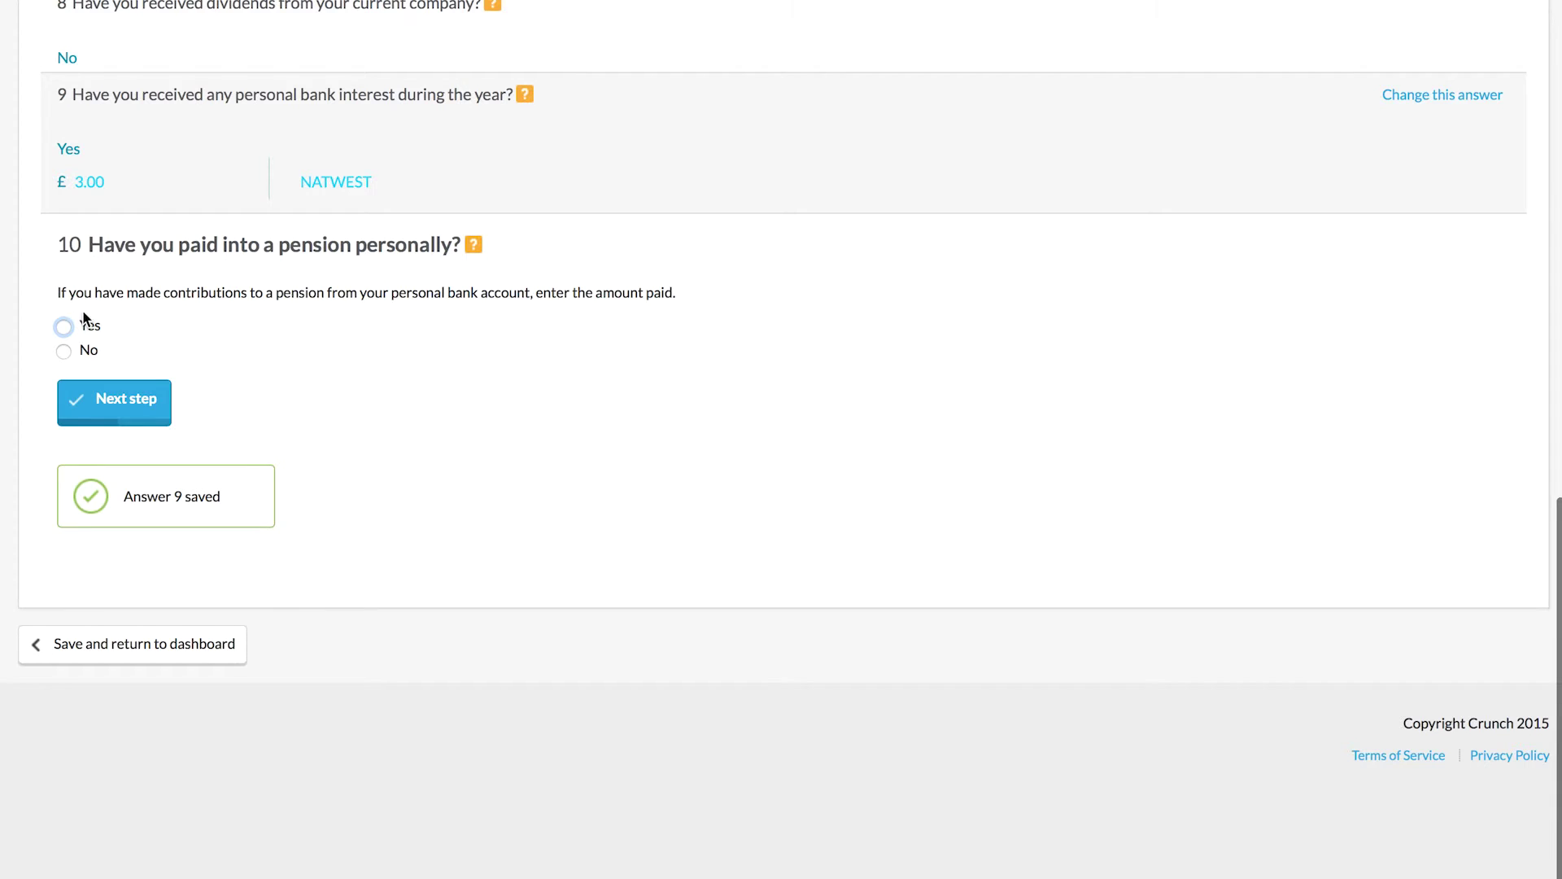
Step: Answer No to pension payments, rental income, capital gains and gift aid (questions 10–13)
click(63, 351)
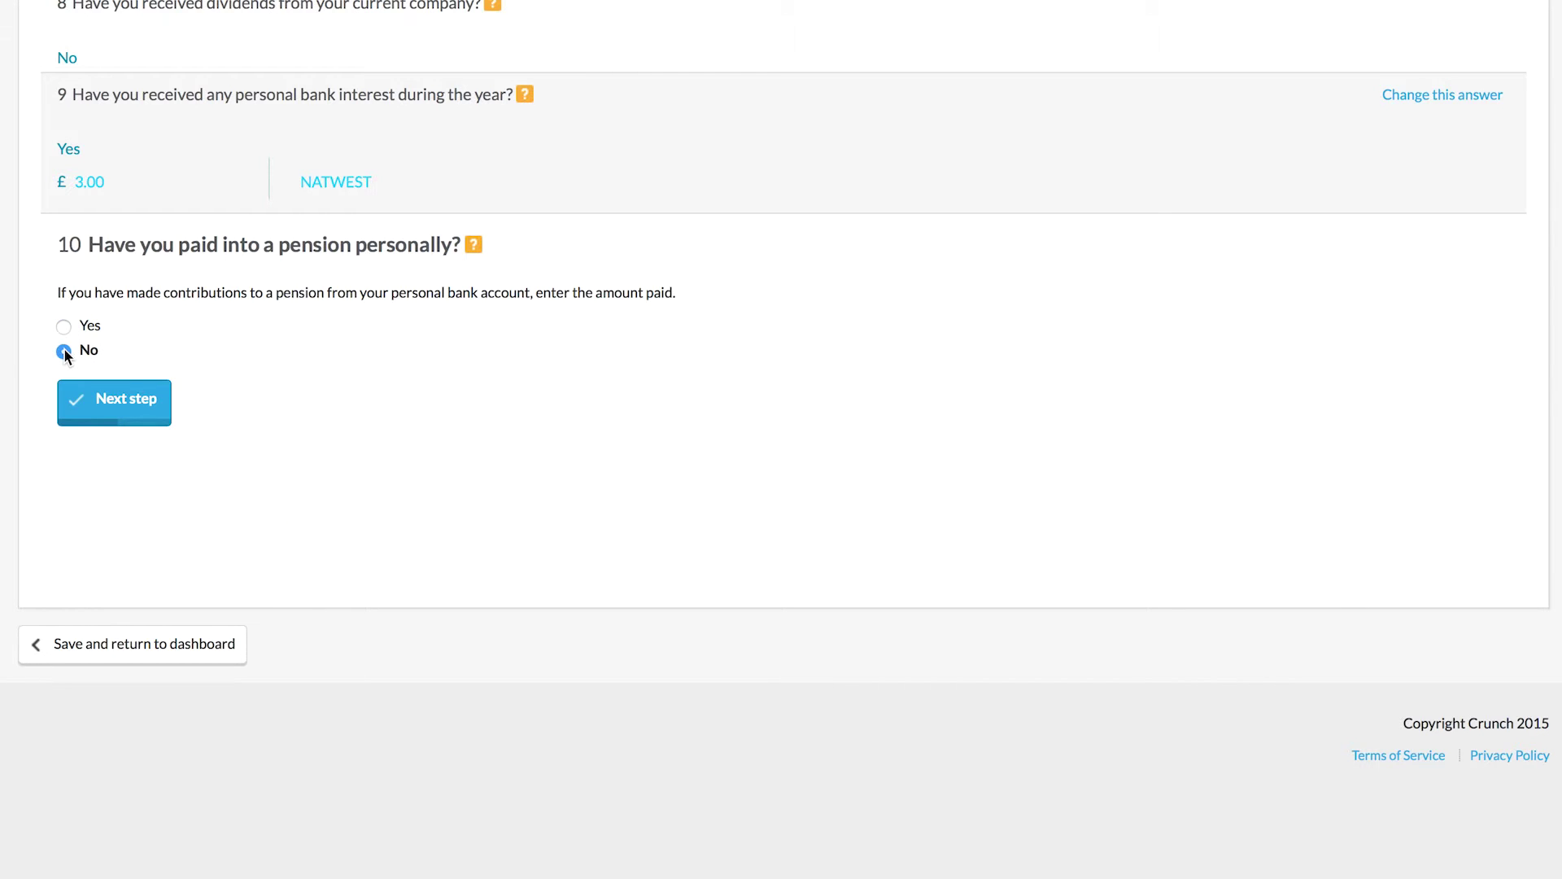
click(102, 417)
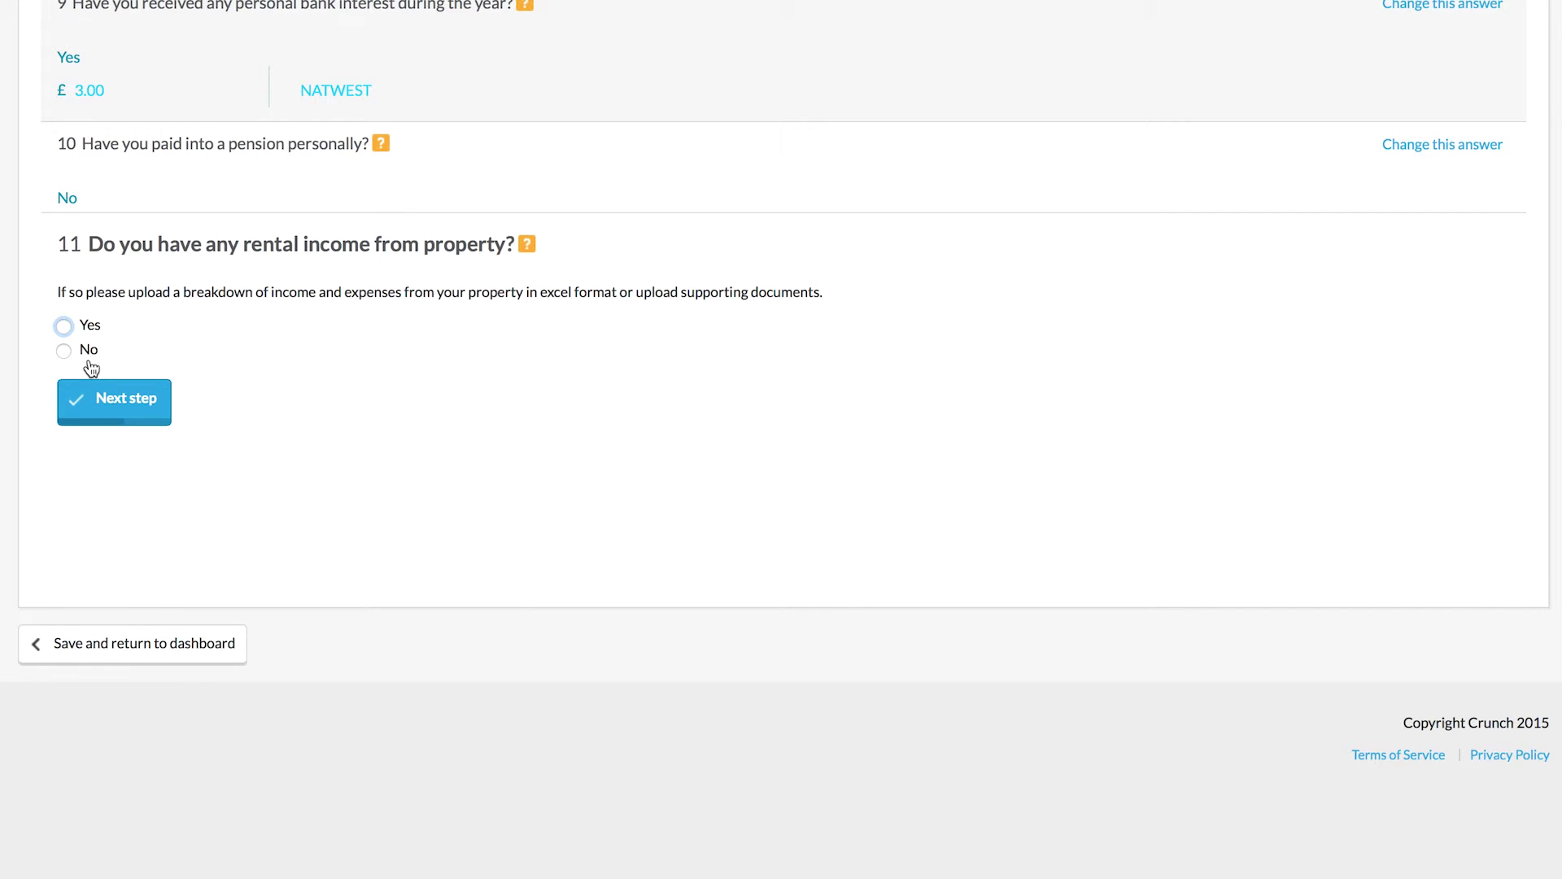
click(88, 352)
click(136, 404)
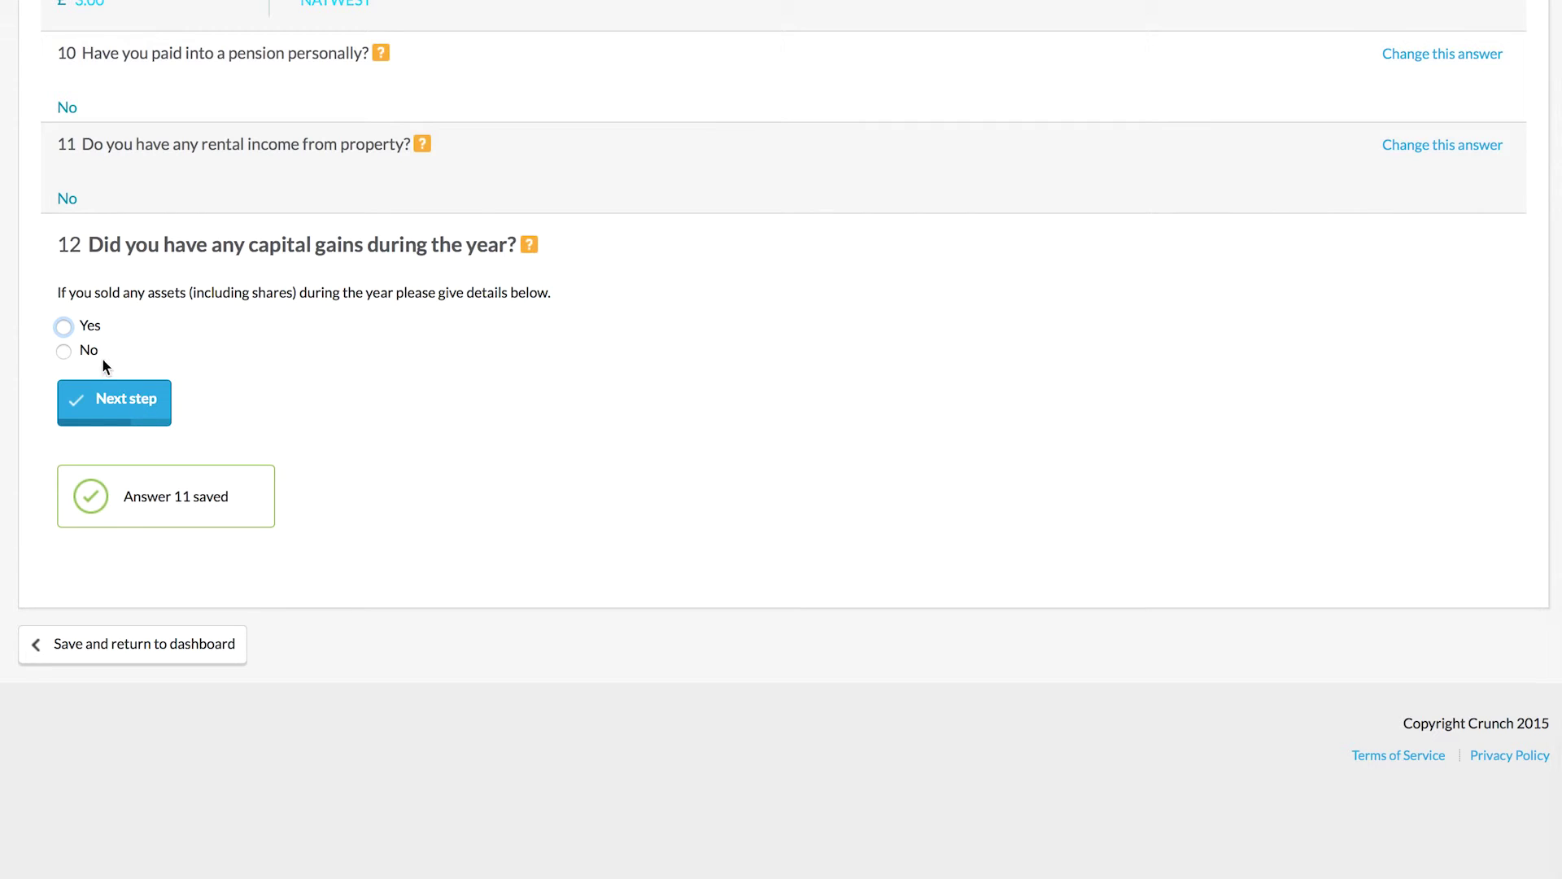
click(86, 352)
click(124, 395)
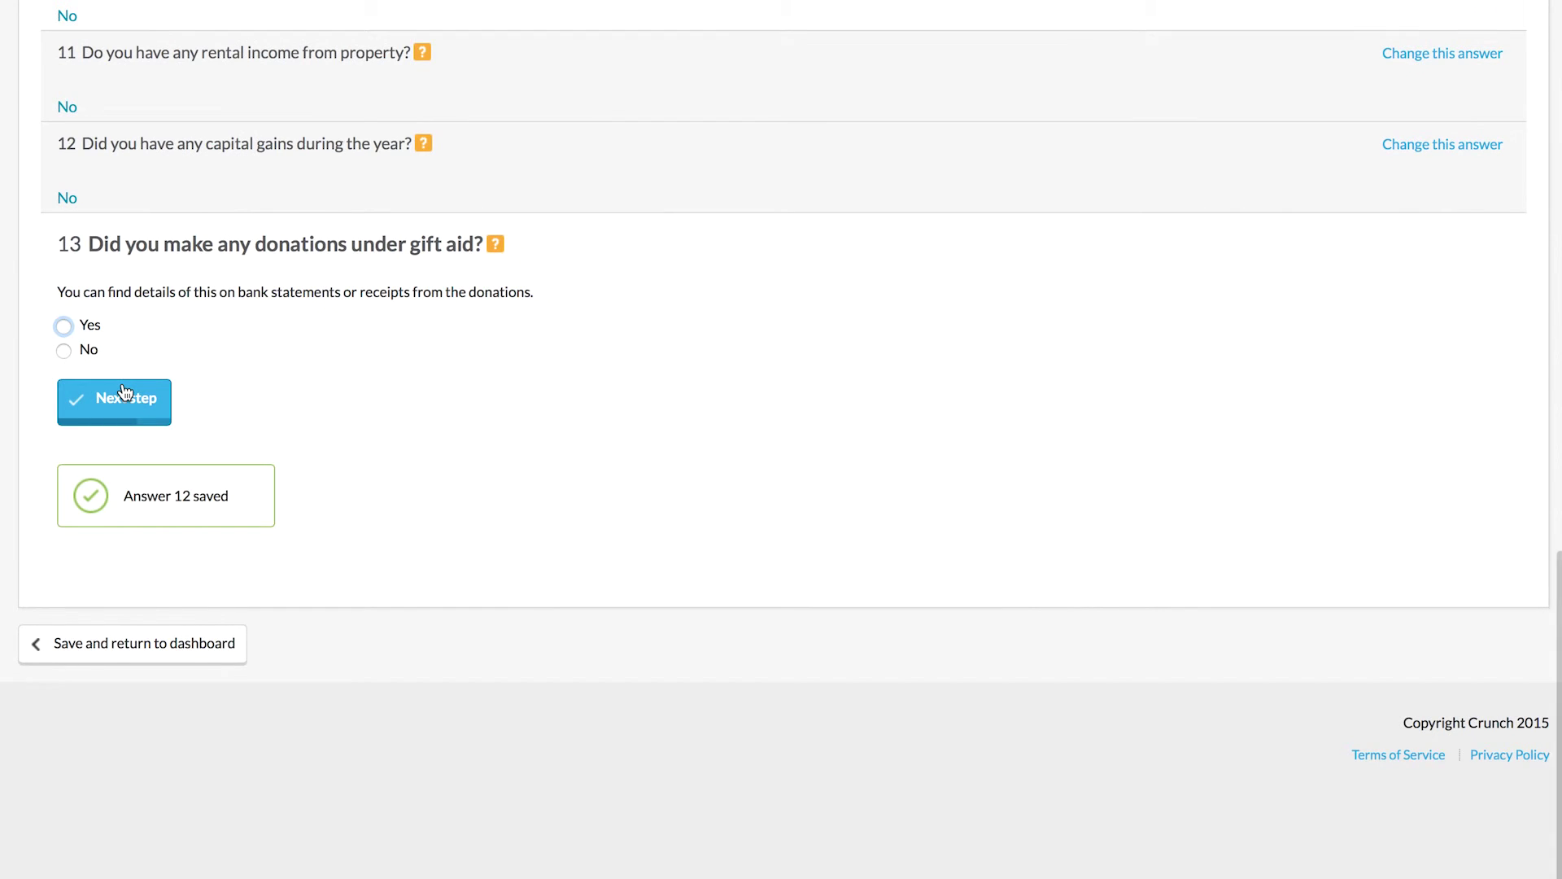
click(86, 352)
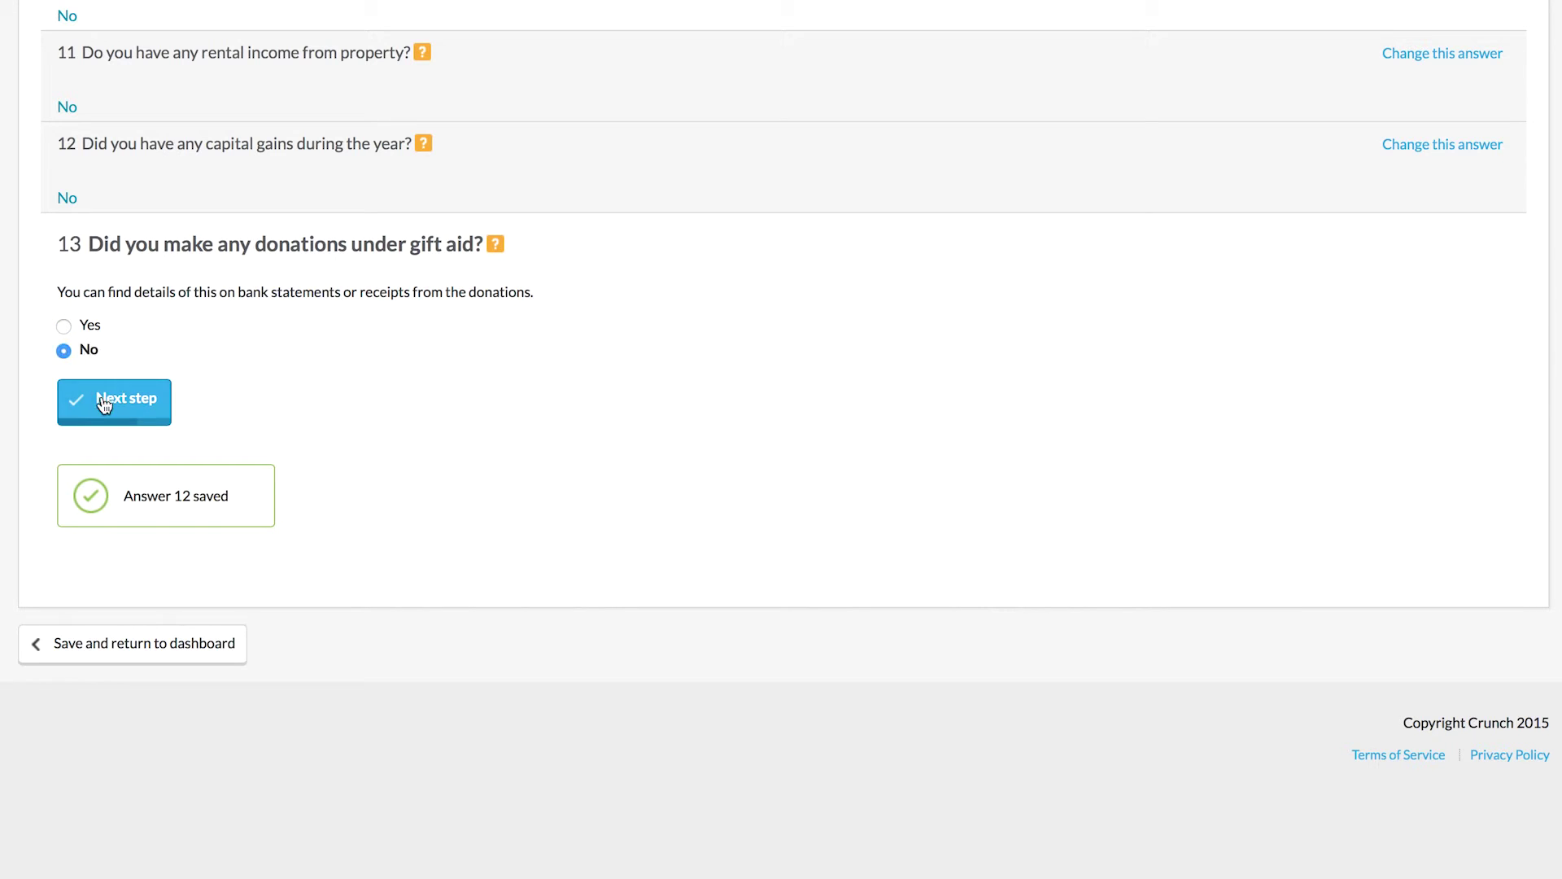
click(100, 403)
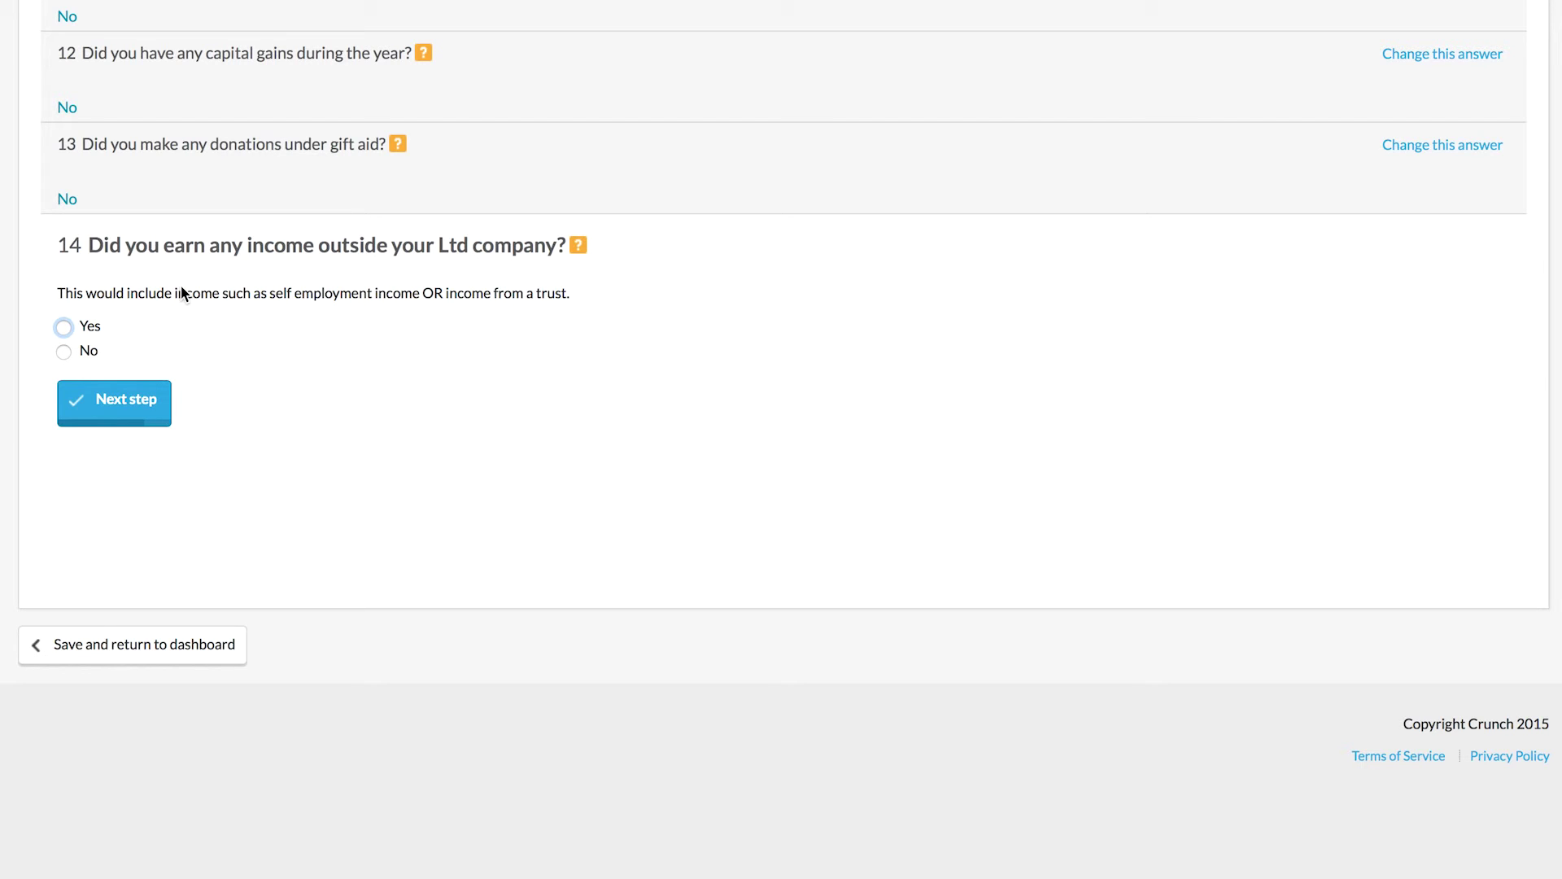
Step: Answer No to outside income, Yes to UK residency, No to child benefit and payments on account
click(65, 353)
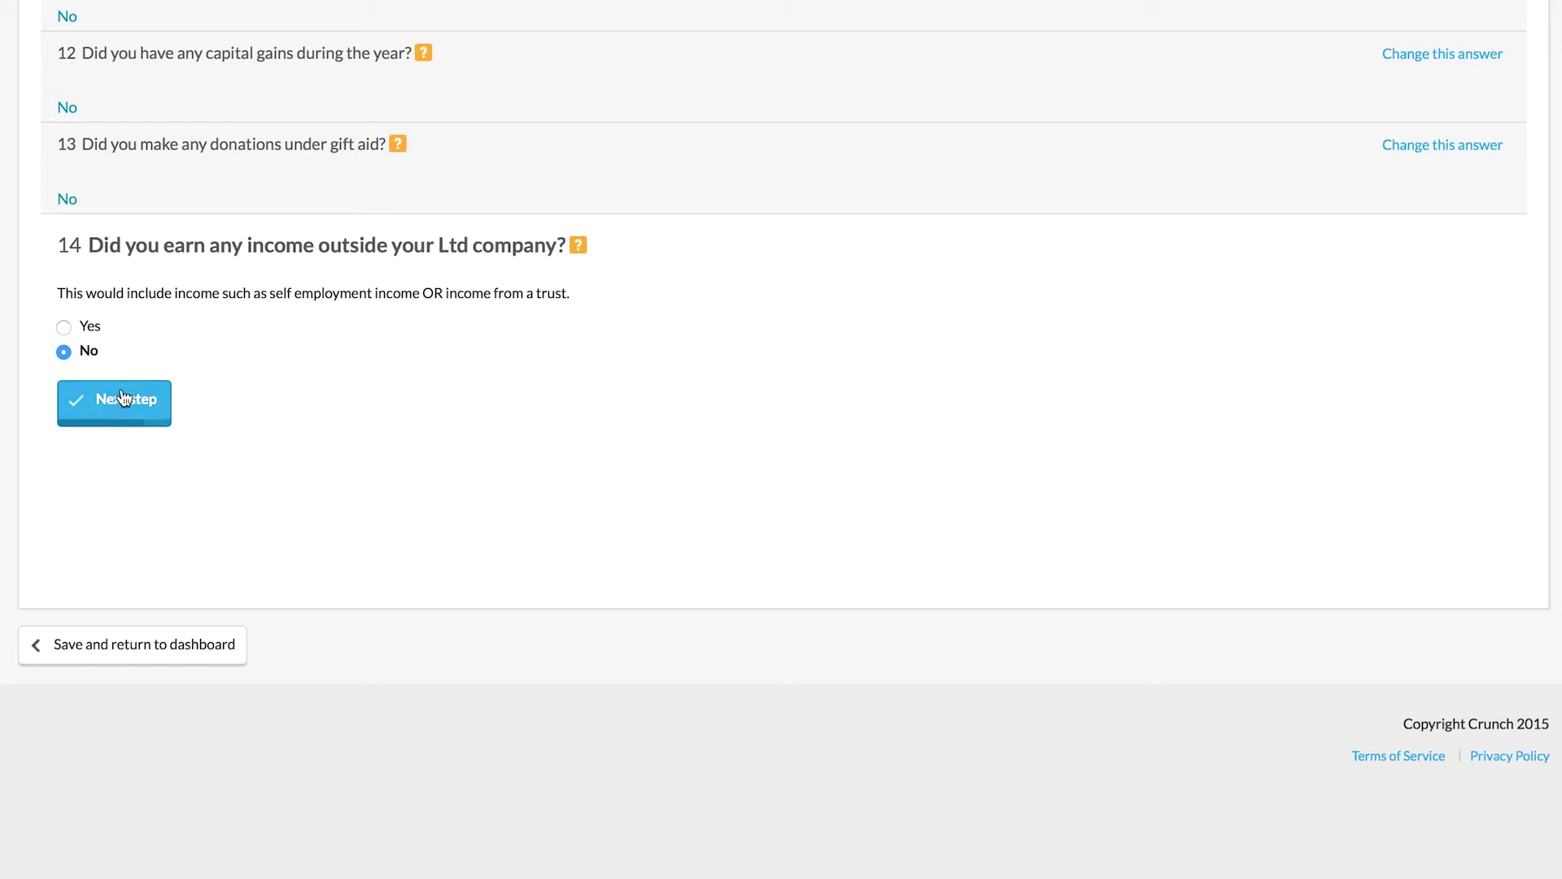
click(124, 398)
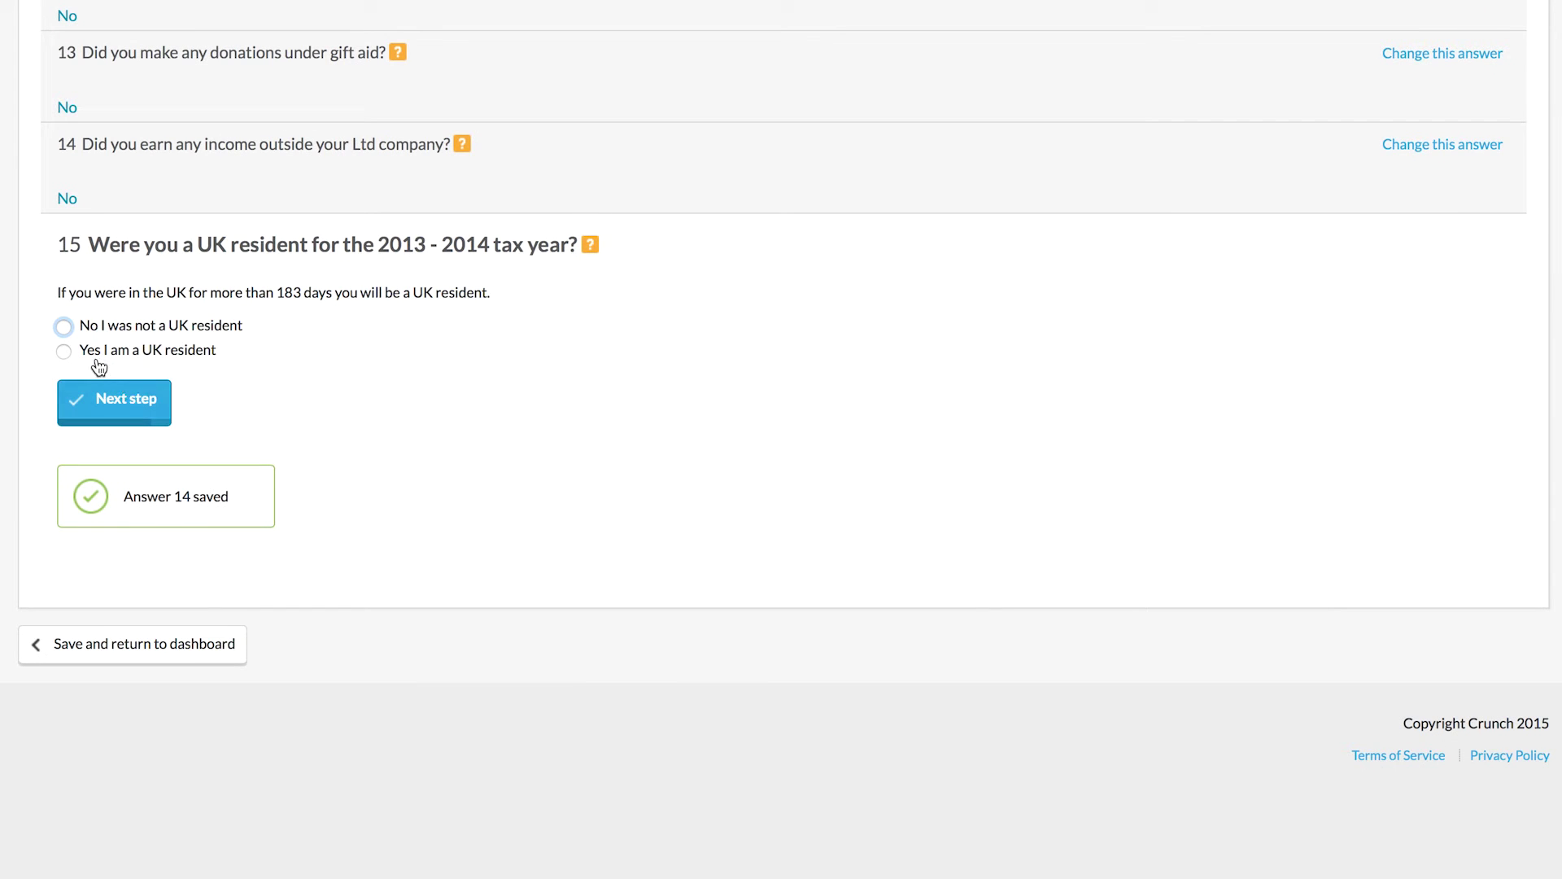
click(91, 354)
click(109, 396)
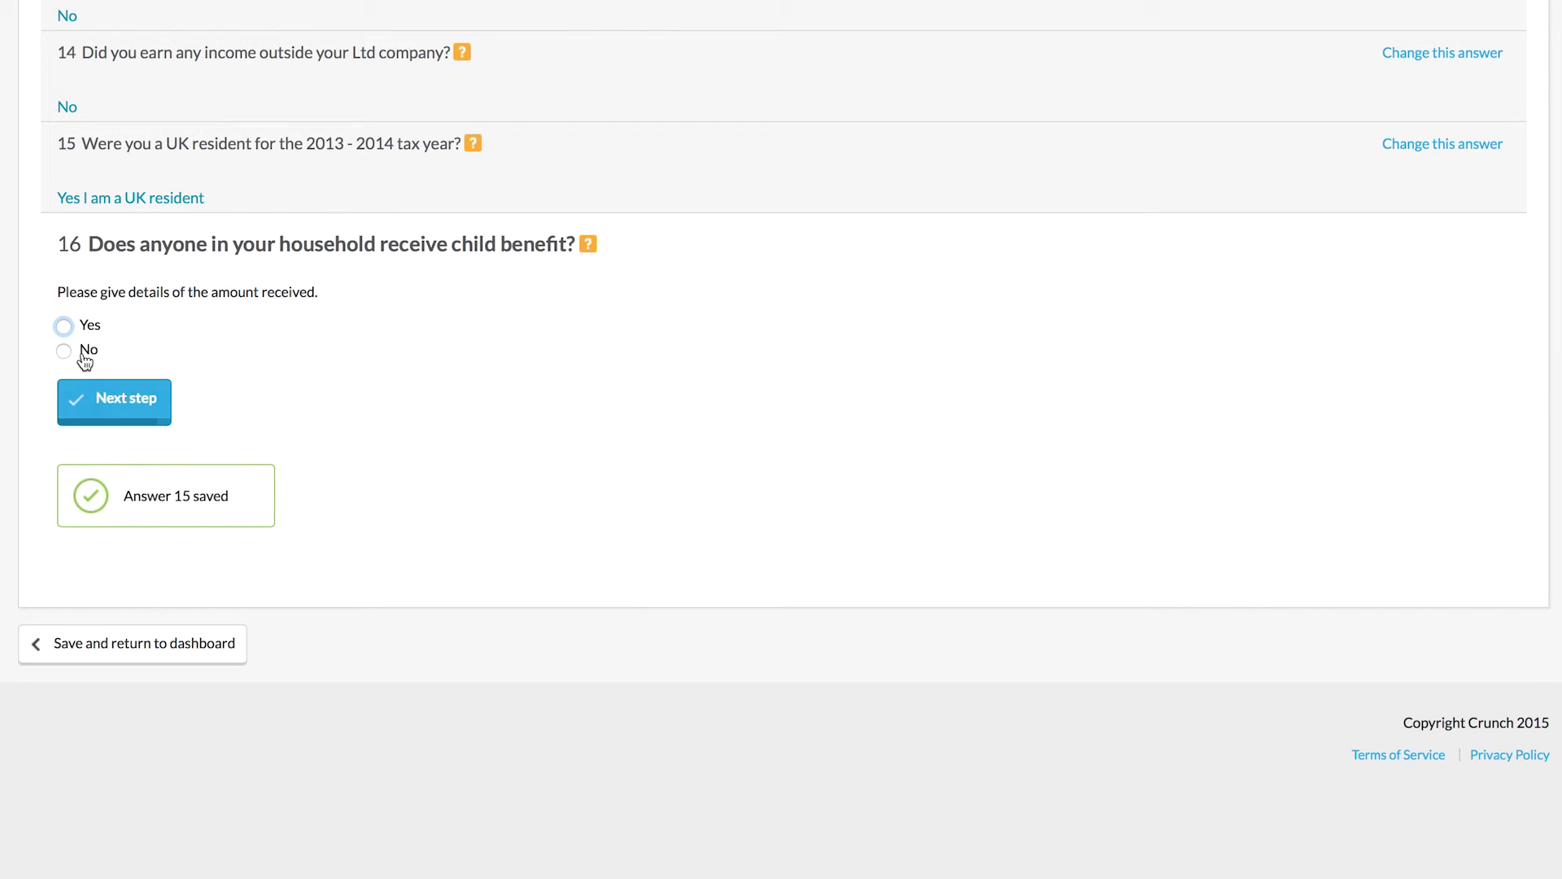
click(88, 351)
click(116, 396)
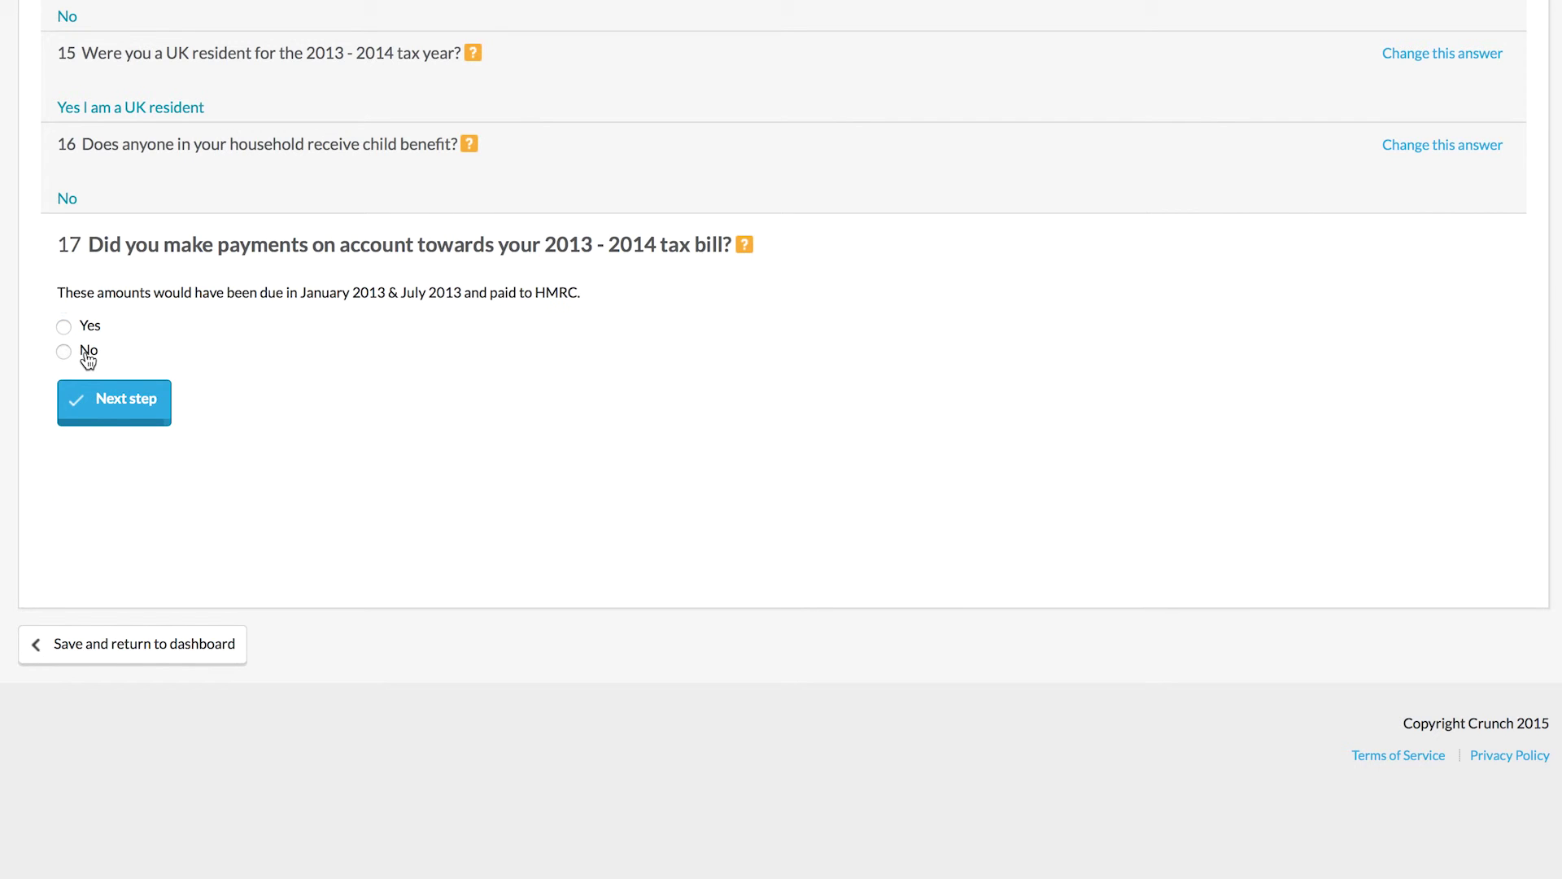
click(86, 351)
click(128, 407)
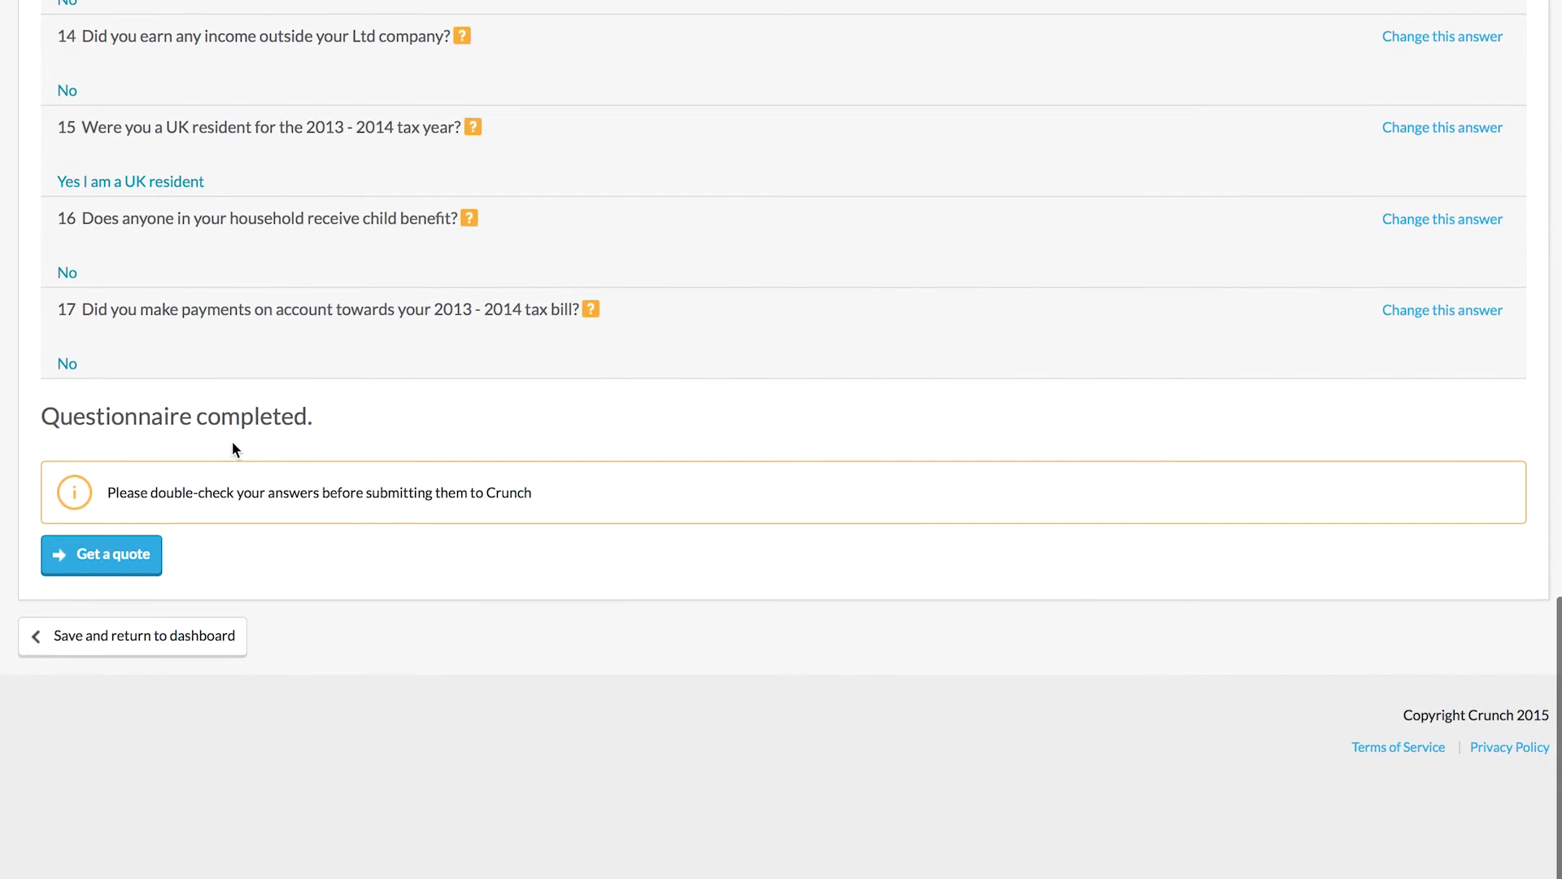
Step: Review the saved answers, then request and accept the £75.00 +VAT Self Assessment quote
scroll(233, 448, up, 3)
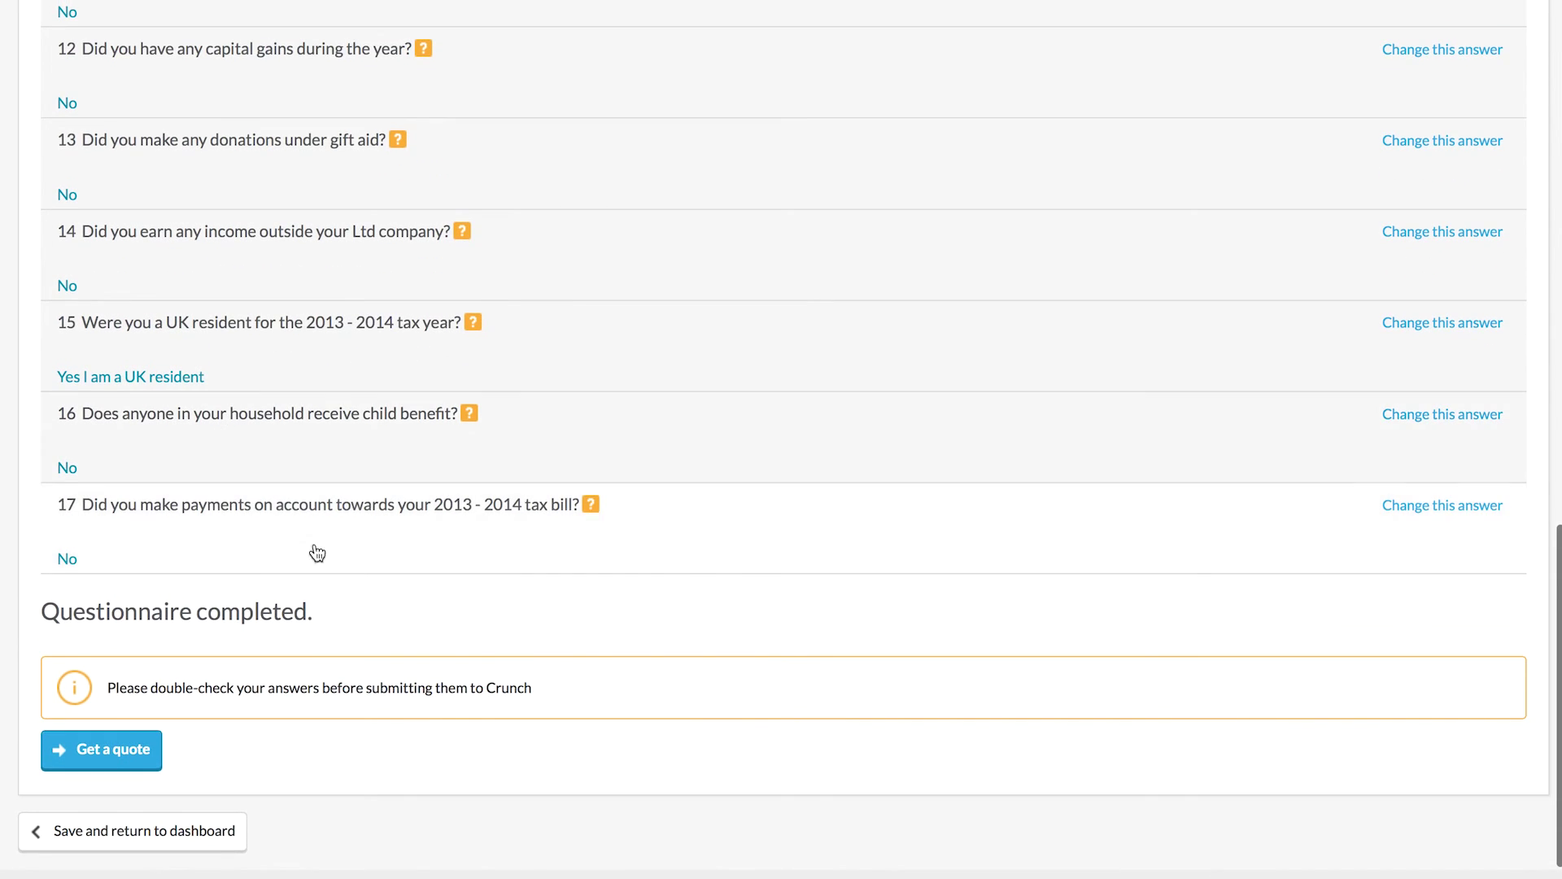
scroll(254, 638, up, 7)
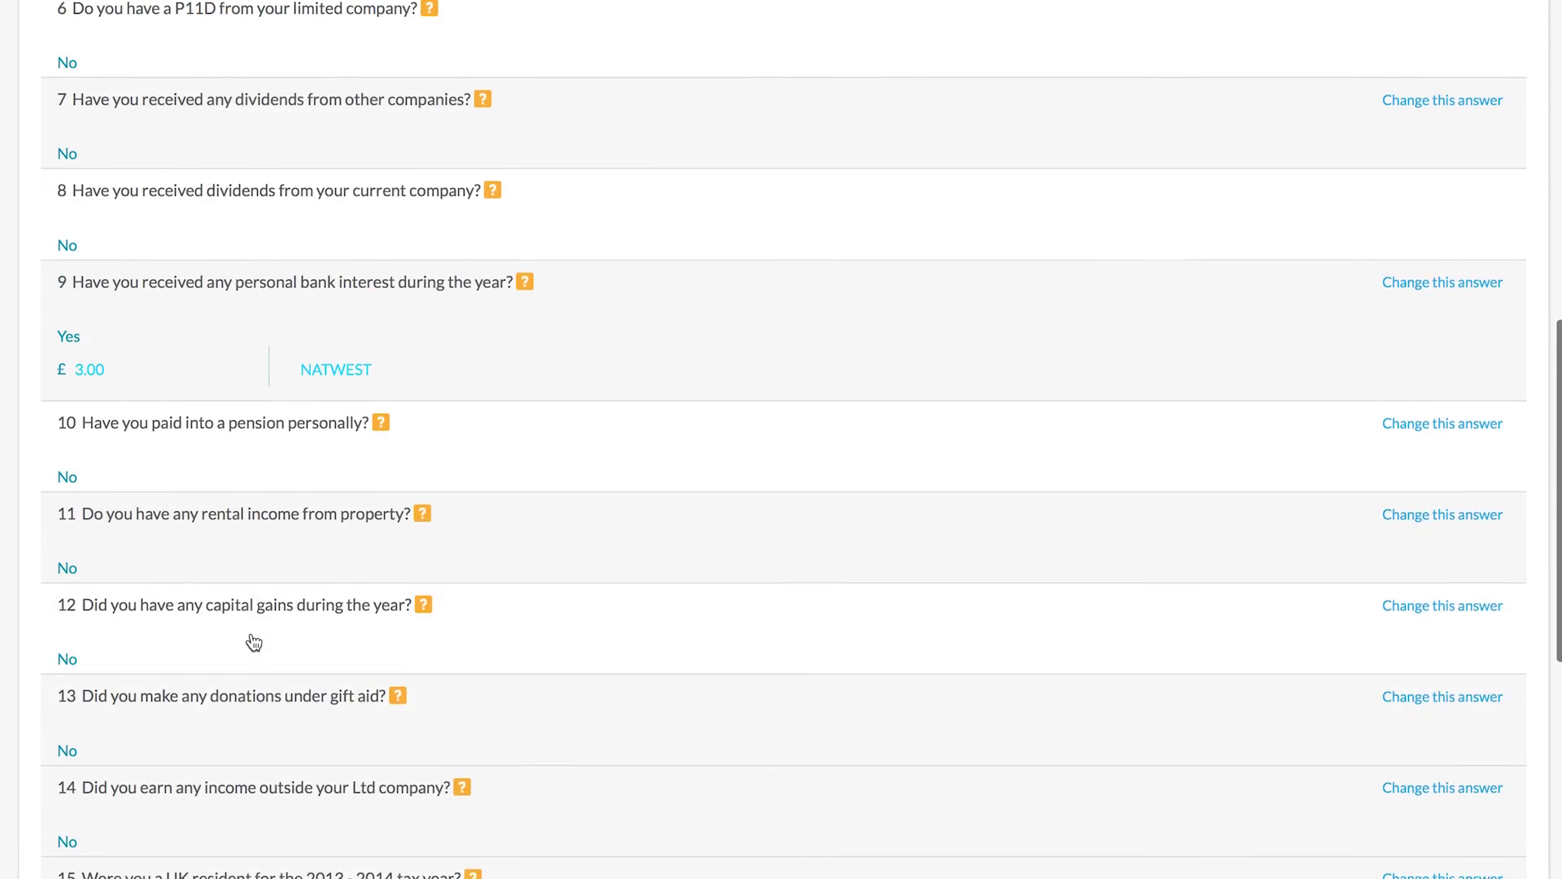
scroll(254, 643, up, 1)
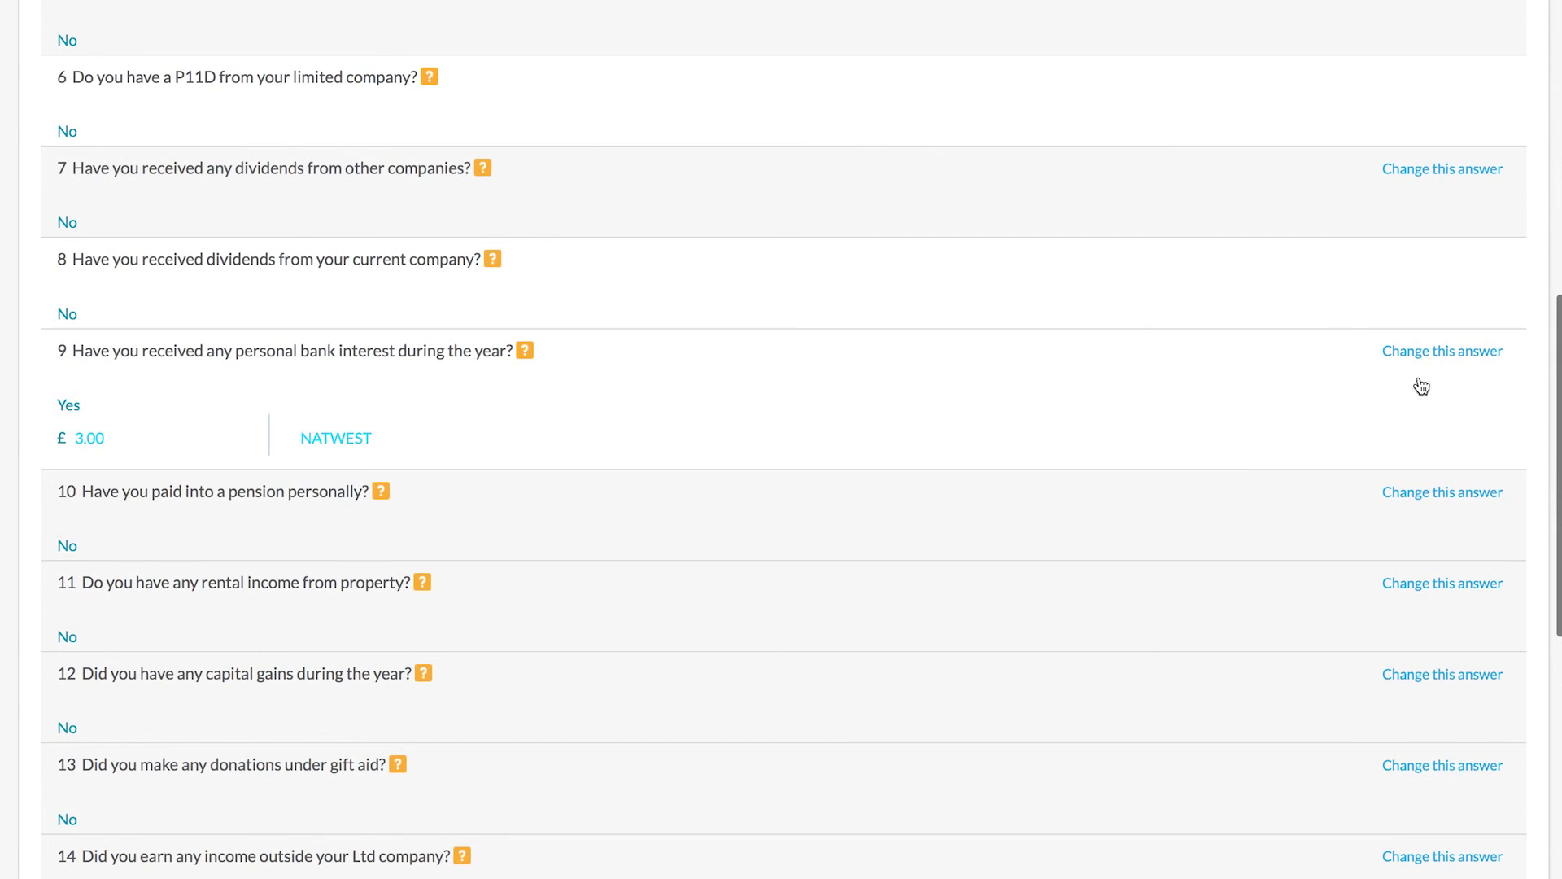
scroll(1032, 389, up, 3)
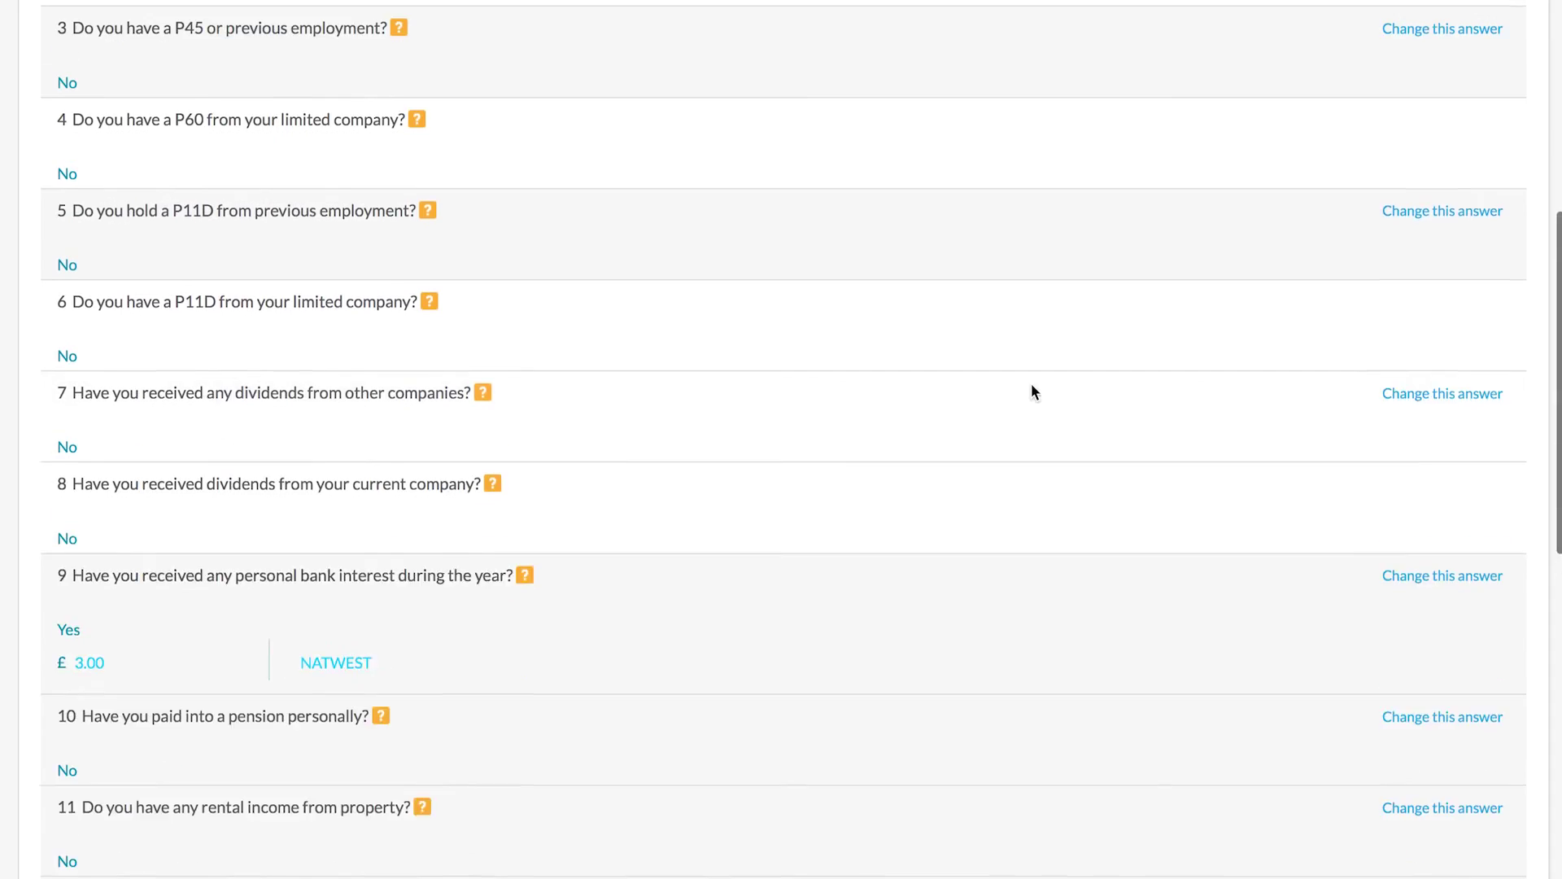
scroll(1032, 386, up, 5)
scroll(1032, 389, down, 6)
scroll(1027, 394, down, 12)
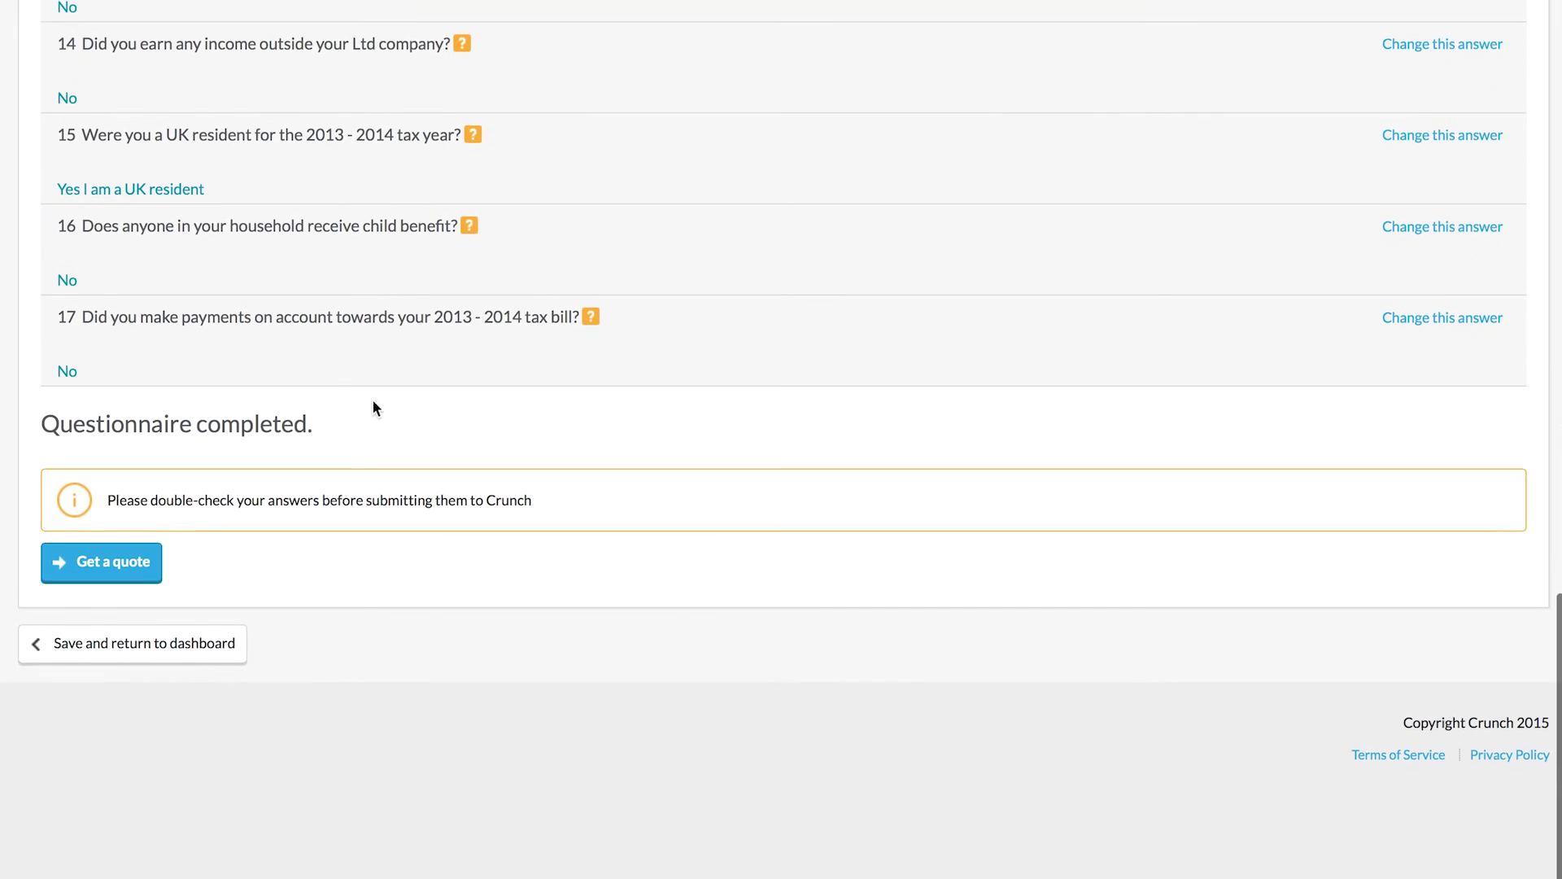
click(73, 560)
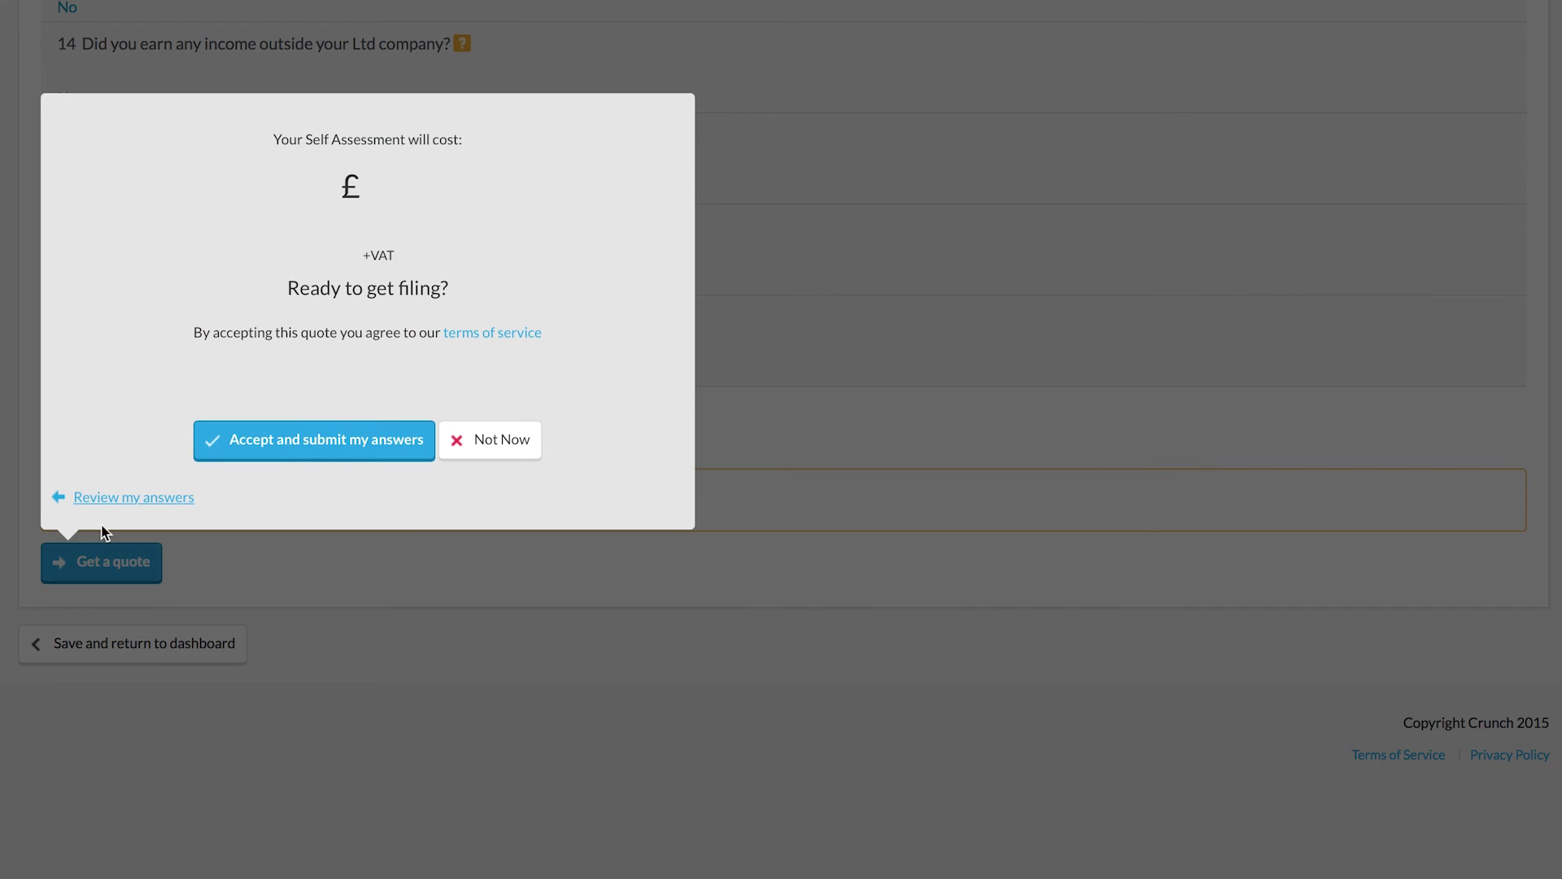
click(295, 440)
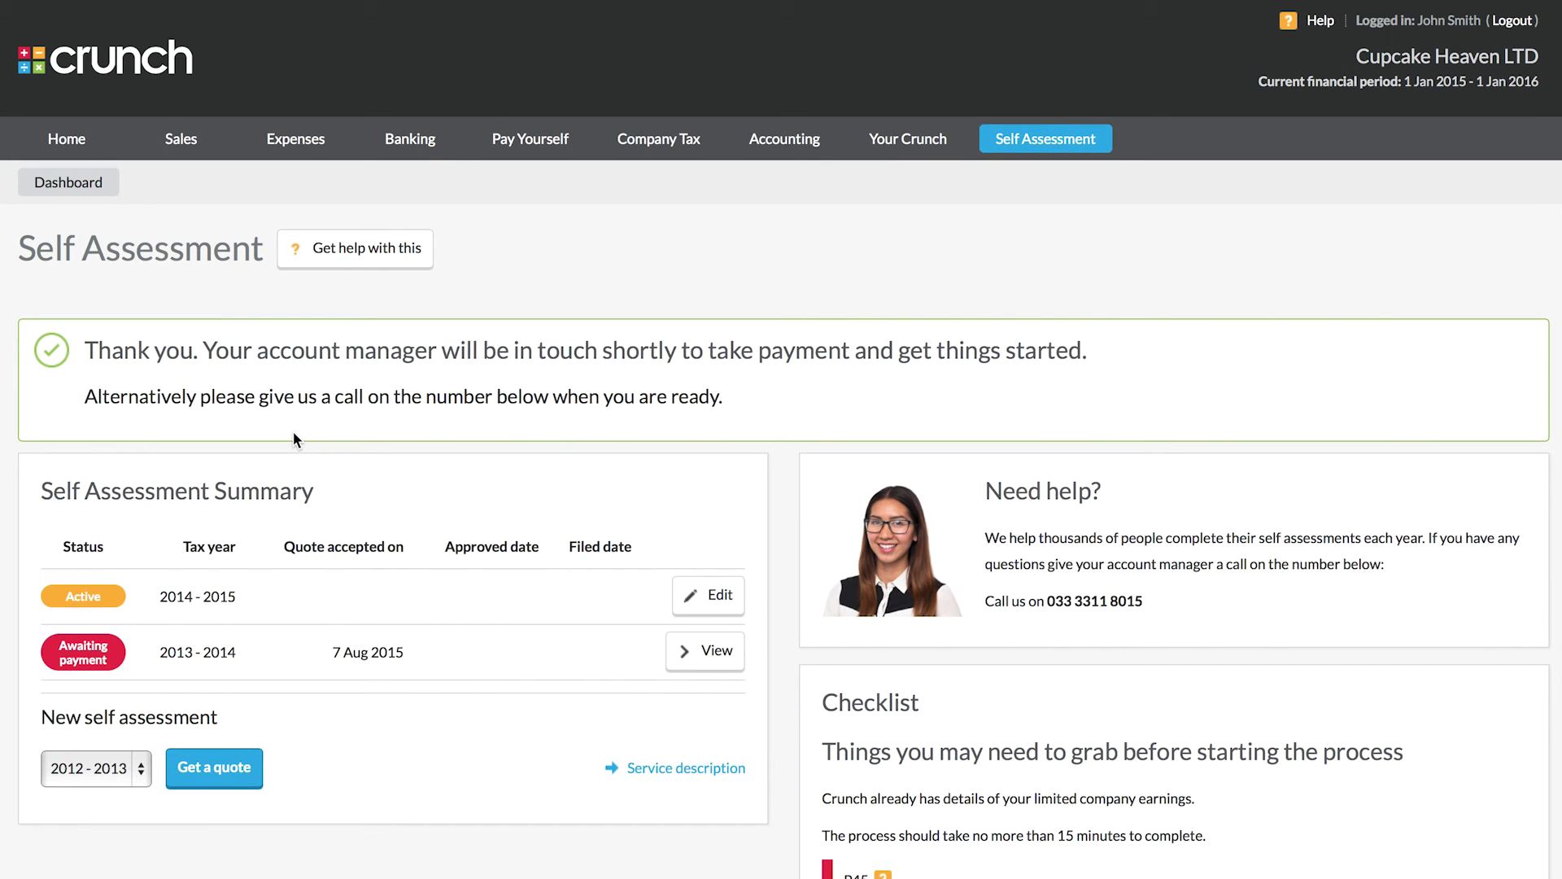